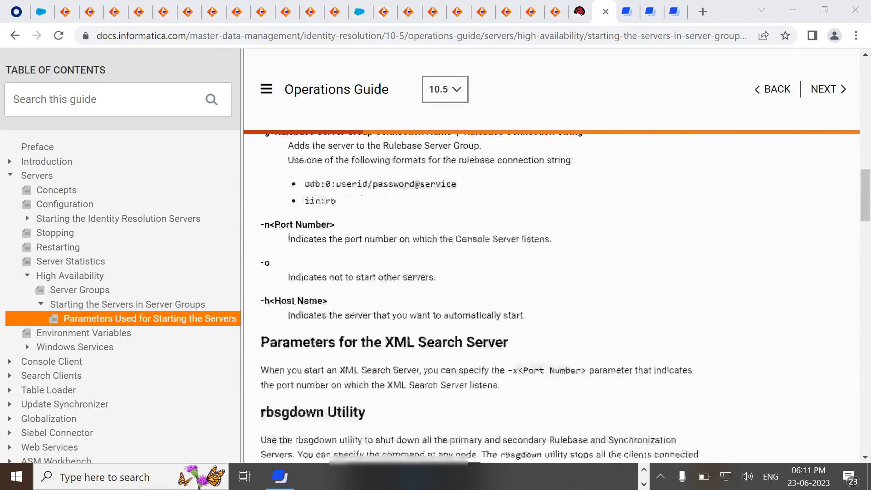
# Switch to the remote desktop session 10.75.157.29, minimize SQL Server Management Studio and refresh the desktop
pyautogui.hotkey('alt', 'Tab')
pyautogui.hotkey('alt', 'Tab')
pyautogui.hotkey('alt', 'Tab')
pyautogui.hotkey('alt', 'Tab')
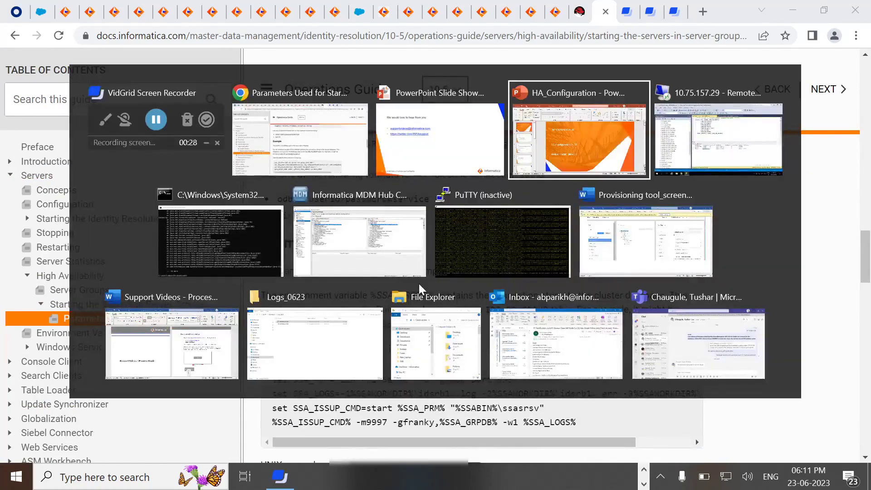
pyautogui.hotkey('alt', 'Tab')
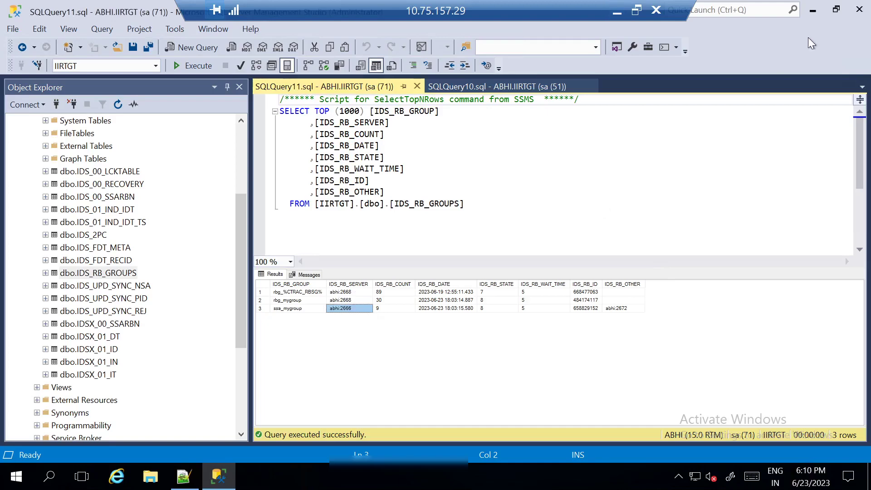
pyautogui.click(813, 10)
pyautogui.rightClick(220, 135)
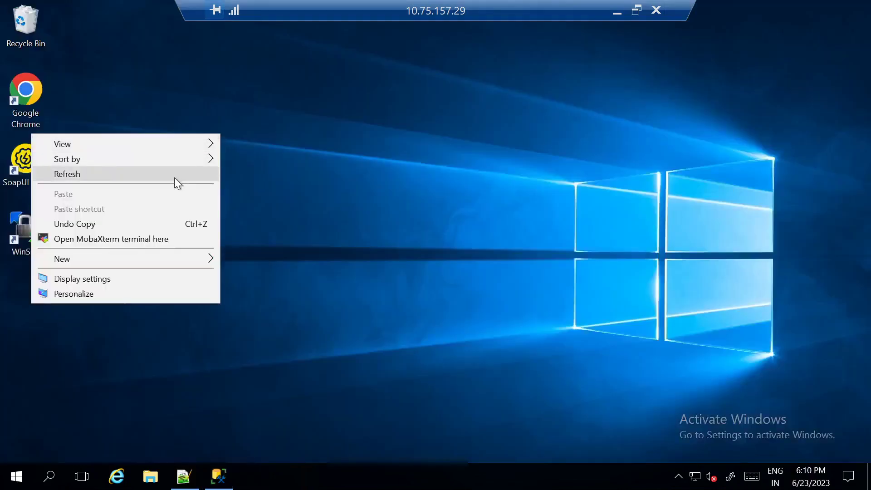
pyautogui.click(174, 178)
# Open the isss batch file from C:\InformaticaIR\env for editing in Notepad++
pyautogui.click(157, 473)
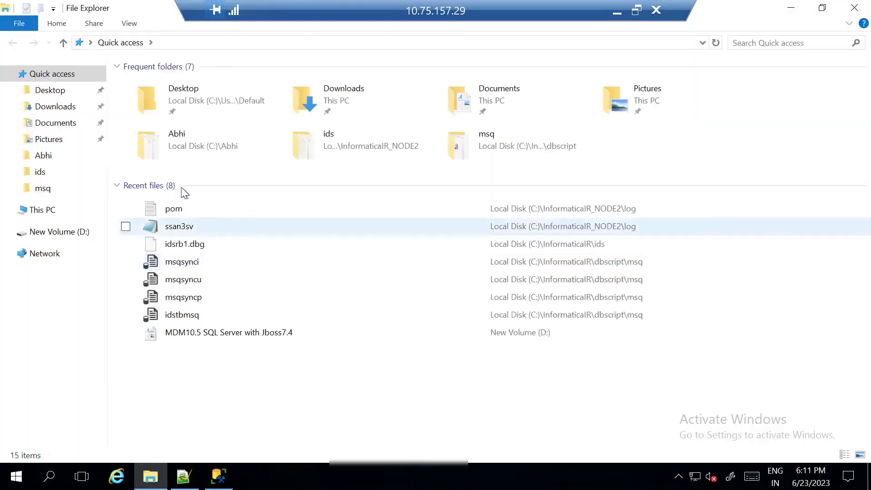
pyautogui.click(50, 210)
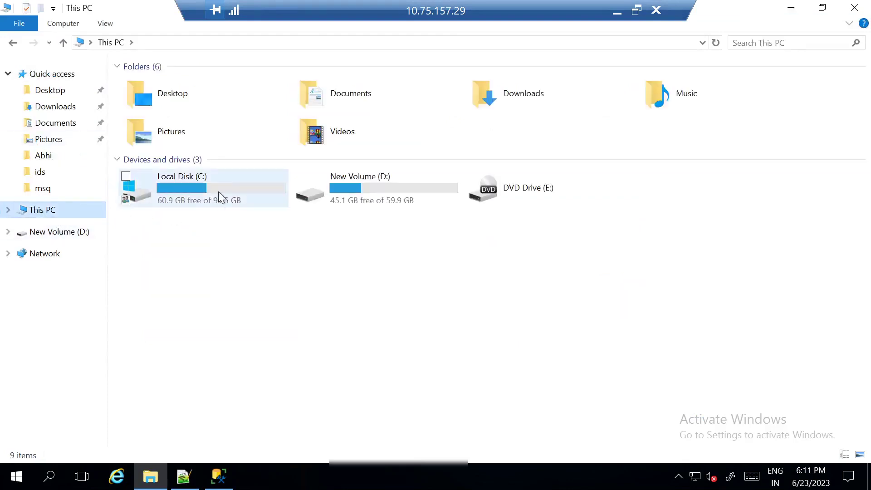
pyautogui.doubleClick(219, 194)
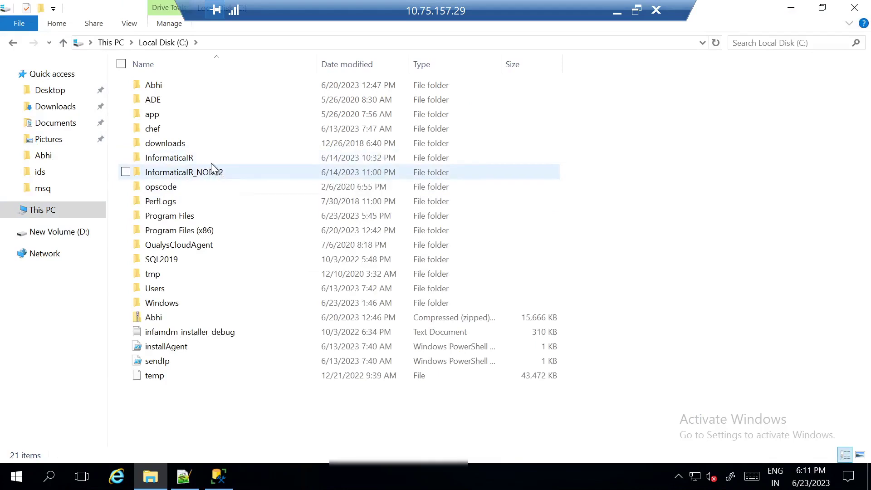
pyautogui.click(213, 159)
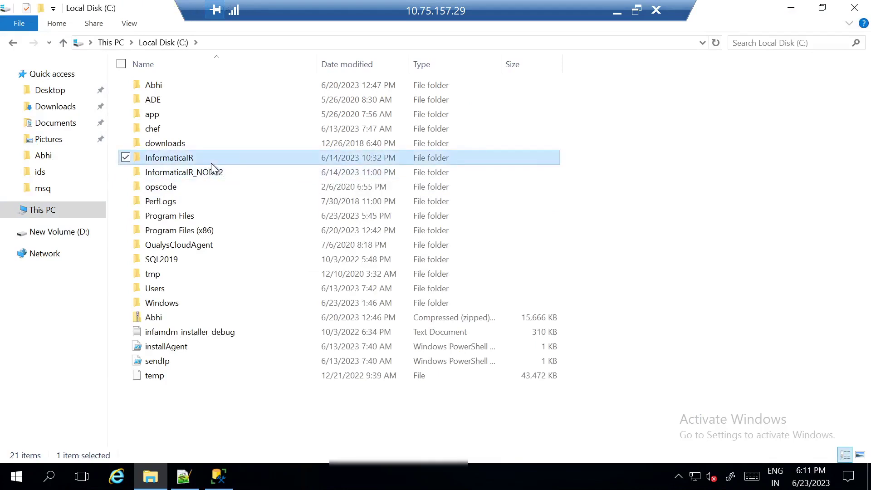
pyautogui.doubleClick(211, 163)
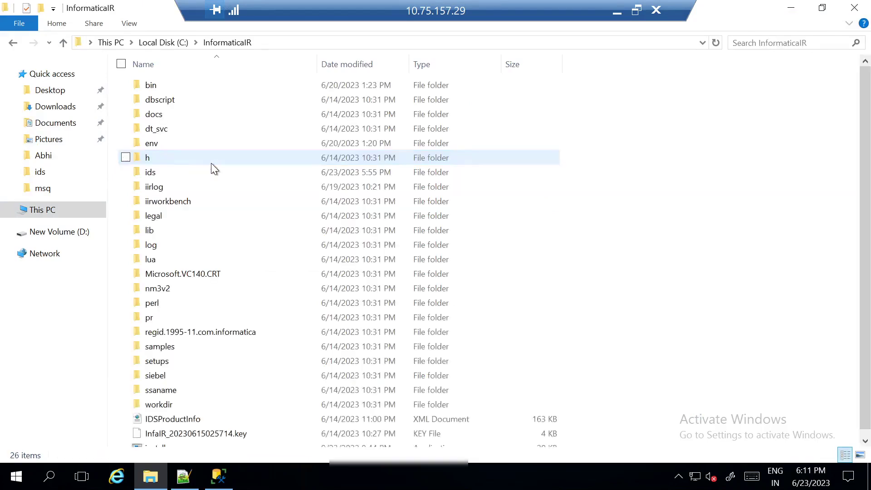
pyautogui.doubleClick(192, 144)
pyautogui.rightClick(187, 147)
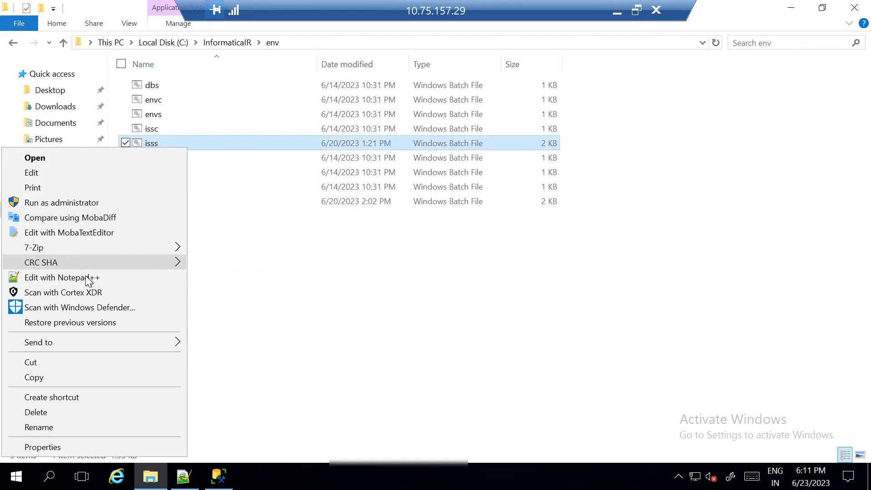
pyautogui.click(89, 278)
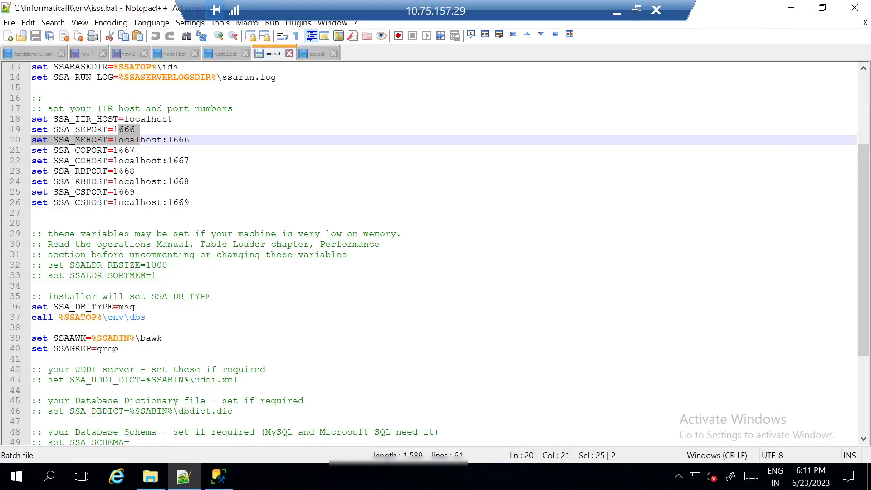
# Compare the IIR host and port numbers in the isss.bat files of InformaticaIR and InformaticaIR_NODE2
pyautogui.scroll(2, 141, 139)
pyautogui.click(169, 181)
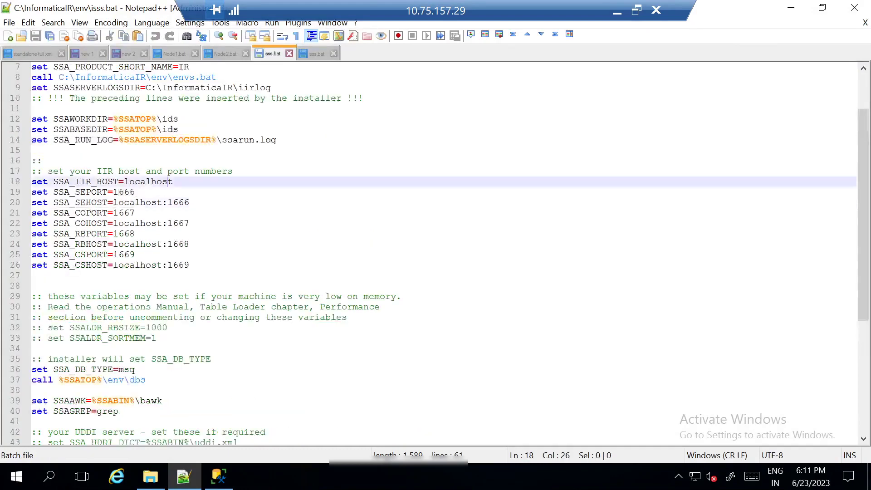
pyautogui.doubleClick(124, 192)
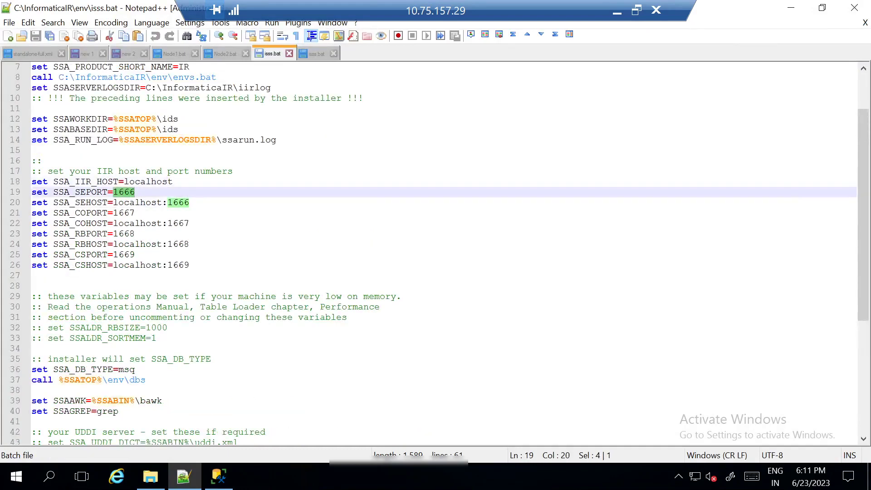
pyautogui.scroll(-3, 435, 254)
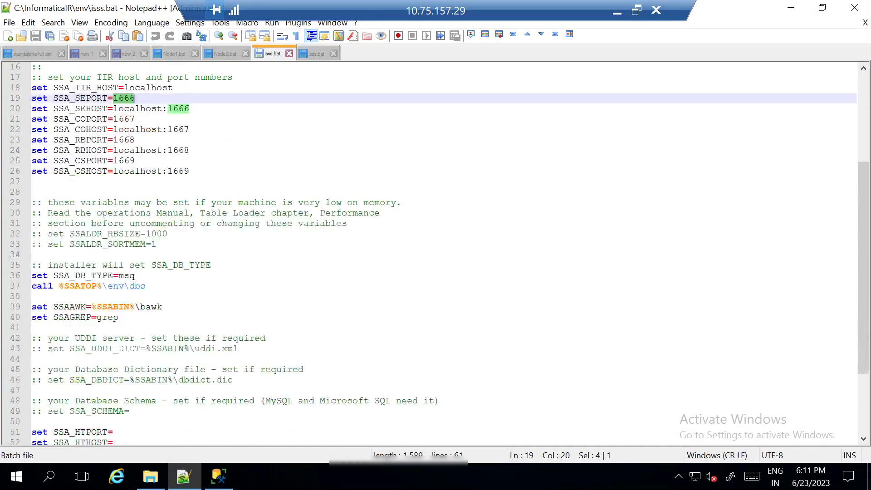
pyautogui.scroll(5, 435, 254)
pyautogui.click(316, 54)
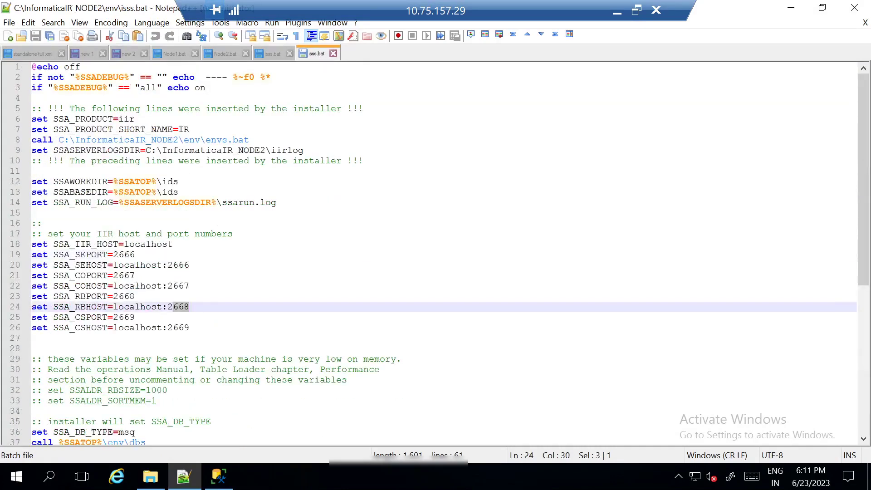
pyautogui.scroll(-2, 436, 254)
pyautogui.doubleClick(125, 192)
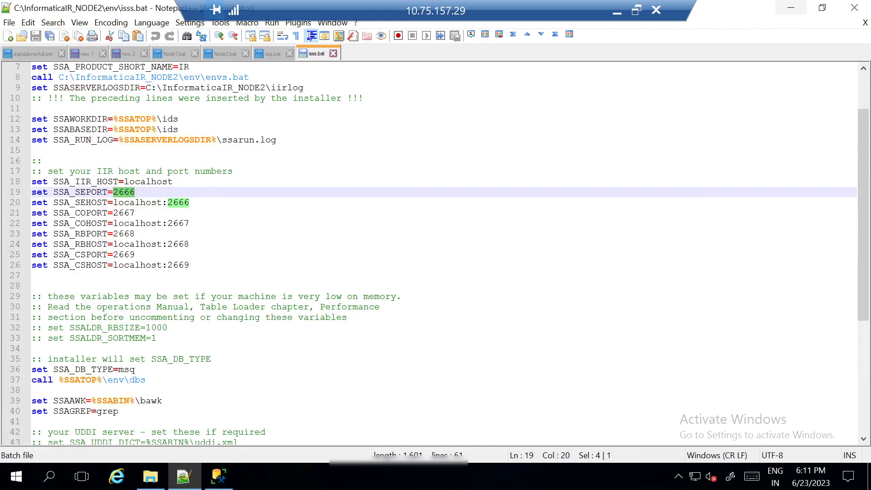
# Bring up Node1.bat and look through its variable settings and server start sections
pyautogui.click(170, 54)
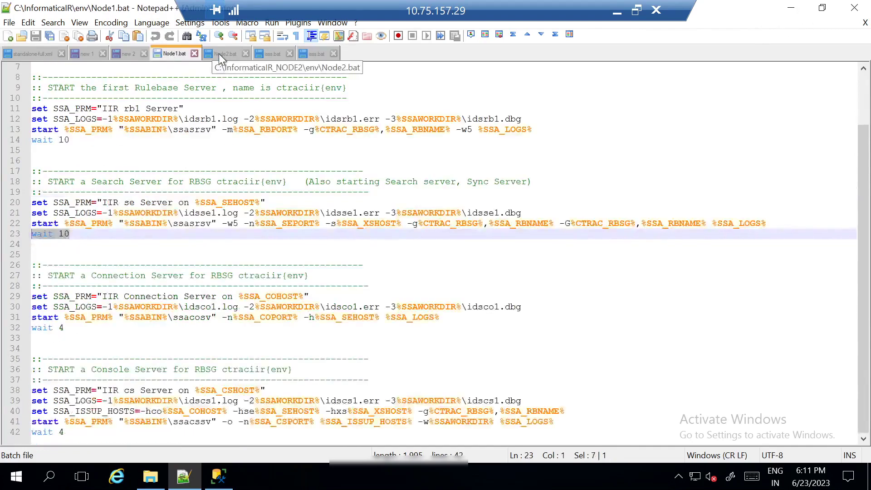
pyautogui.click(219, 53)
pyautogui.click(176, 53)
pyautogui.scroll(2, 39, 297)
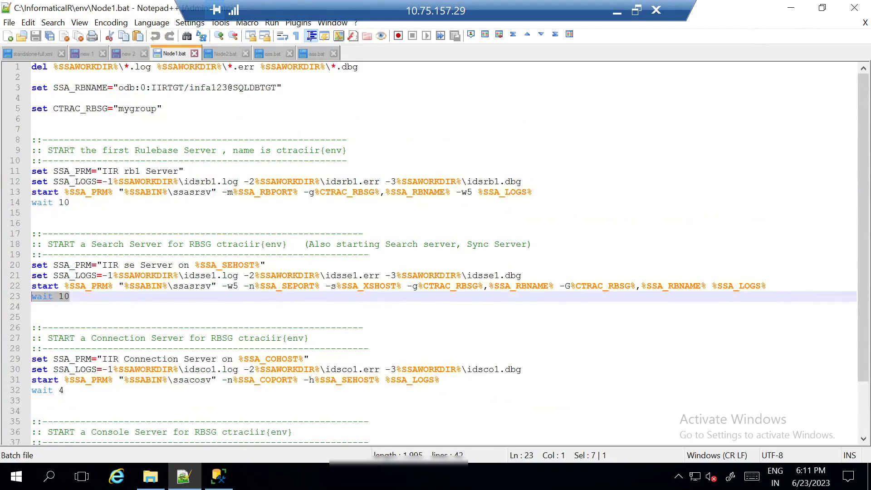
pyautogui.scroll(-2, 39, 296)
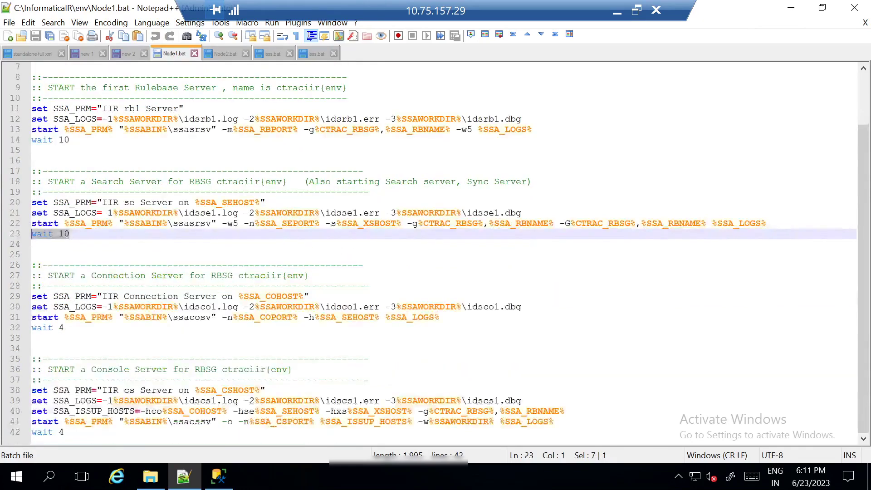
pyautogui.scroll(2, 436, 254)
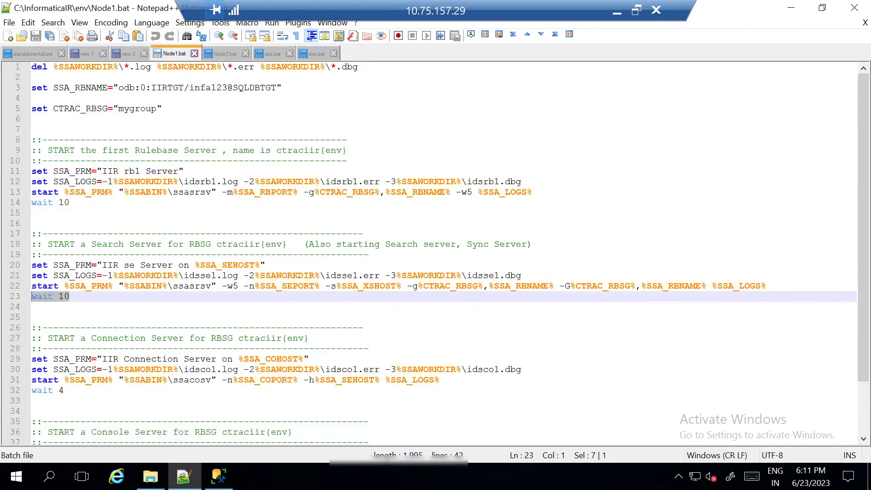
# Examine the Rulebase Server section of Node1.bat: SSA_LOGS, the ssasrsv executable, the -g parameter and the CTRAC_RBSG group name
pyautogui.click(39, 119)
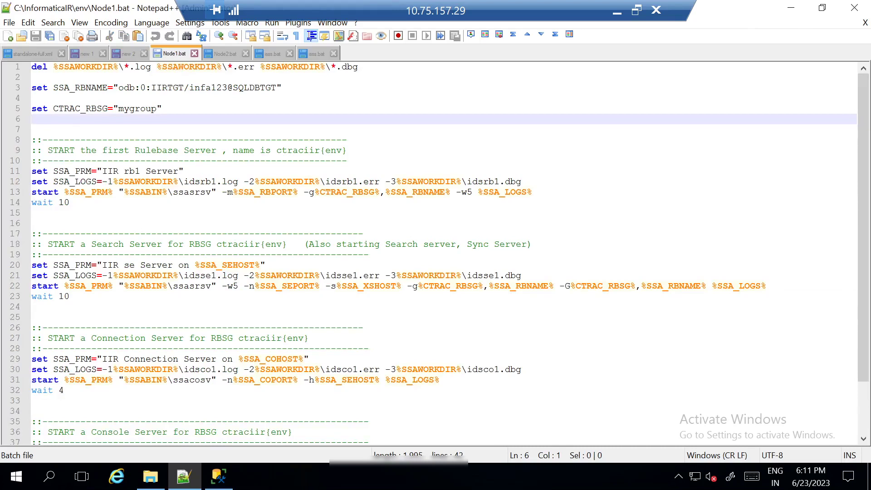
pyautogui.doubleClick(75, 182)
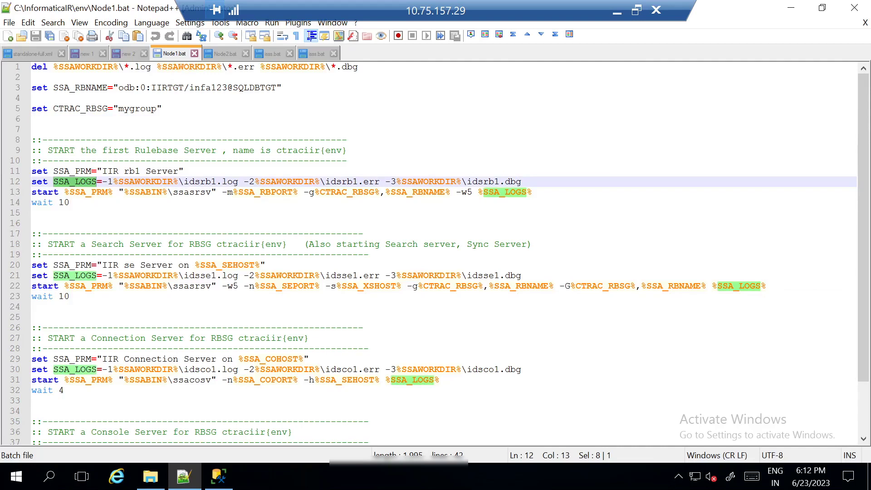
pyautogui.doubleClick(195, 192)
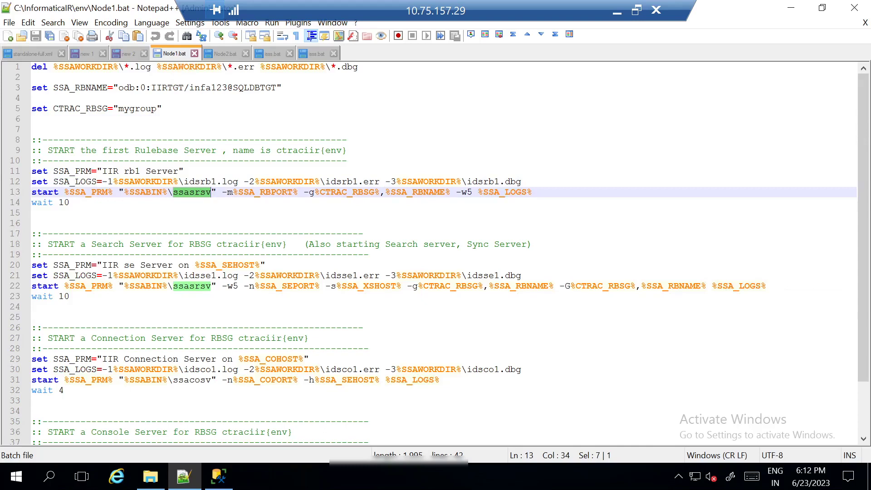
pyautogui.moveTo(227, 193); pyautogui.dragTo(451, 192)
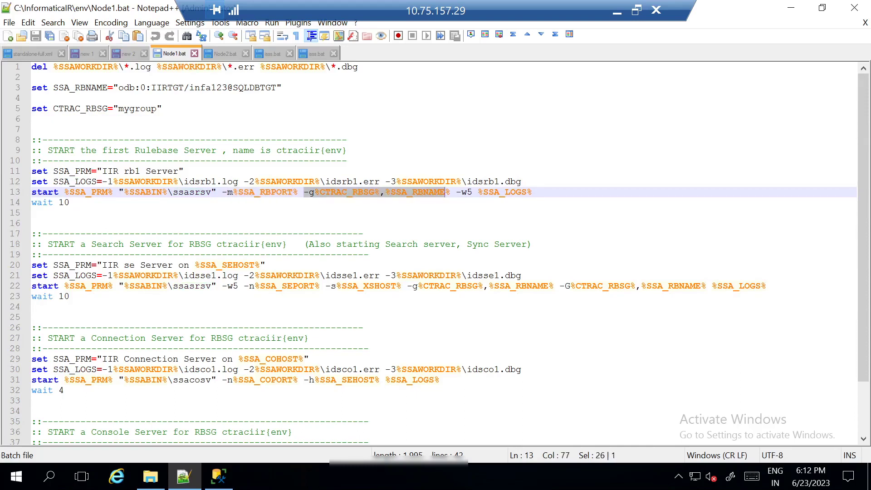
pyautogui.click(450, 203)
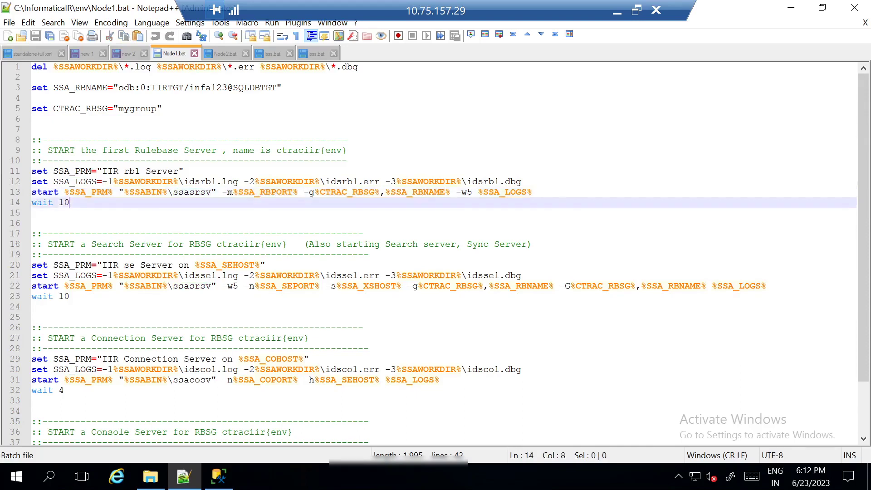
pyautogui.doubleClick(137, 109)
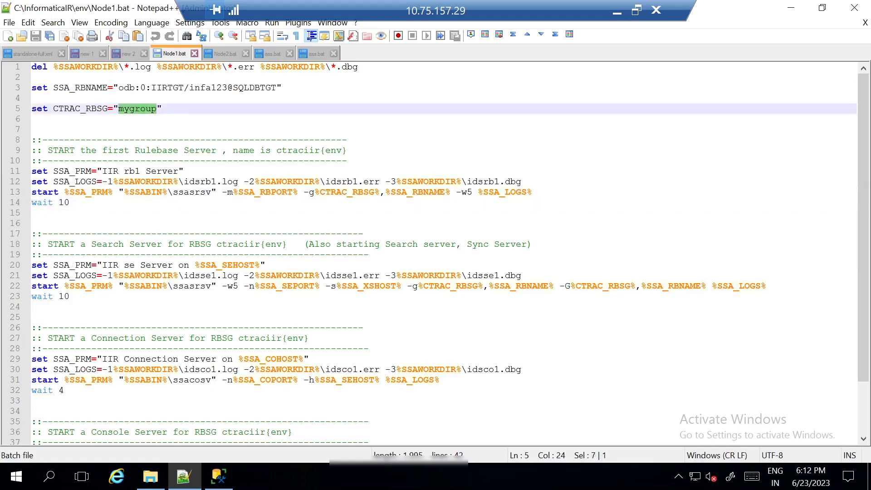
pyautogui.click(140, 255)
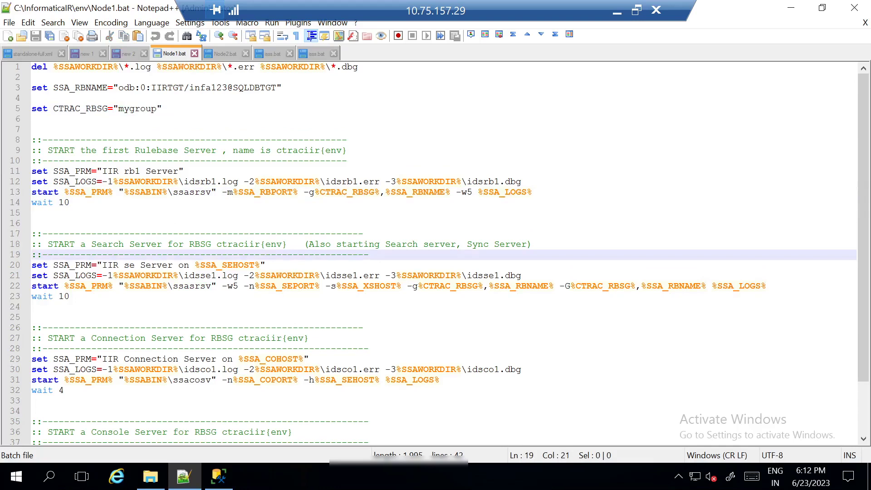
# Examine the Search Server section of Node1.bat: its Search and Sync Server comment, ssasrsv, the -G parameter and SSA_LOGS
pyautogui.moveTo(385, 244); pyautogui.dragTo(526, 245)
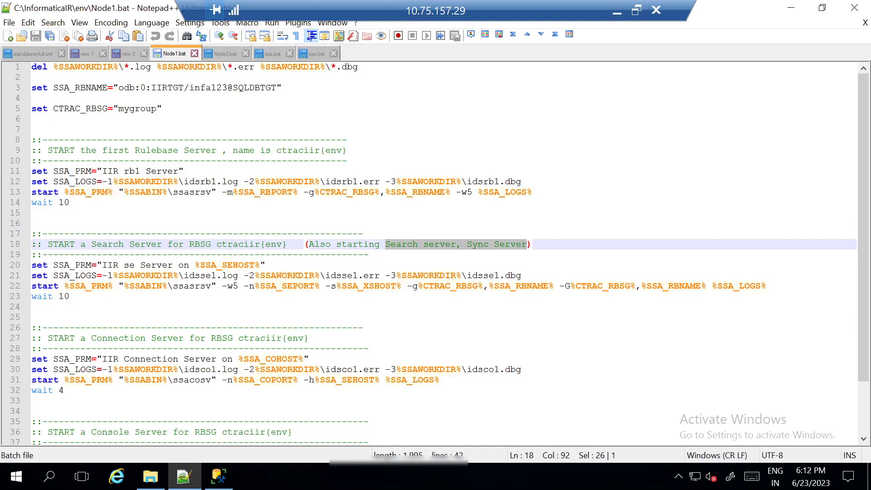
pyautogui.doubleClick(192, 286)
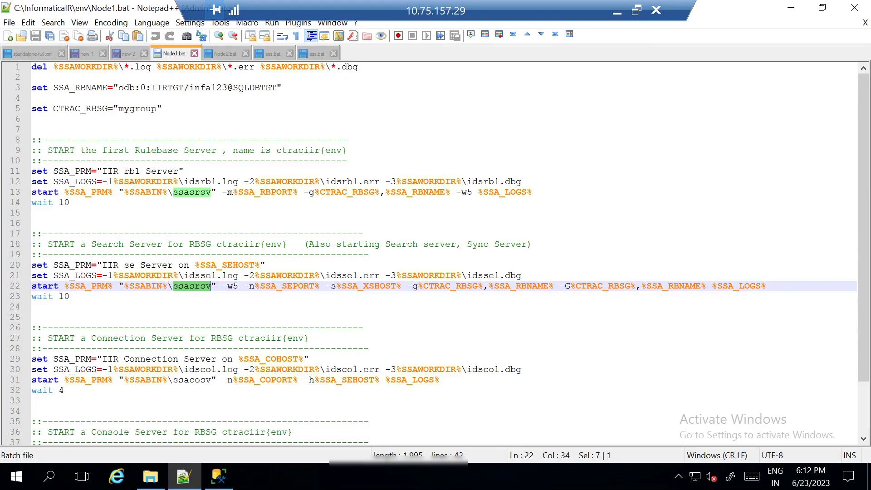
pyautogui.moveTo(244, 287); pyautogui.dragTo(706, 286)
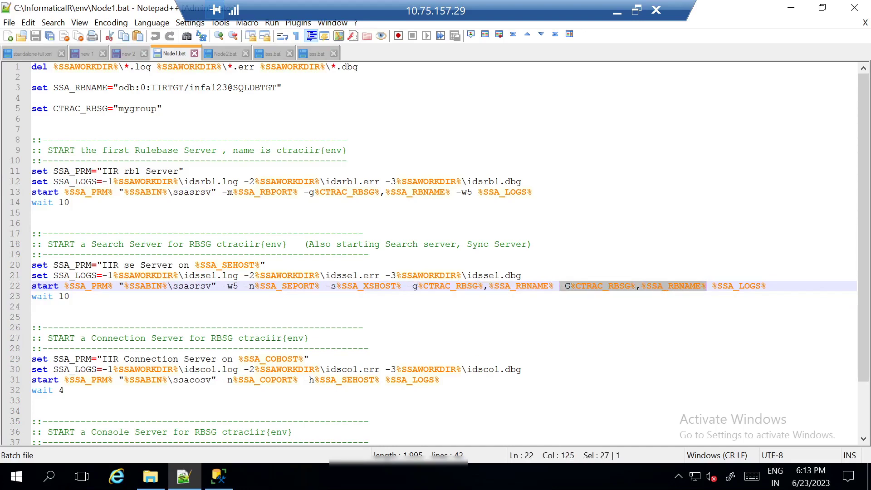
pyautogui.click(711, 296)
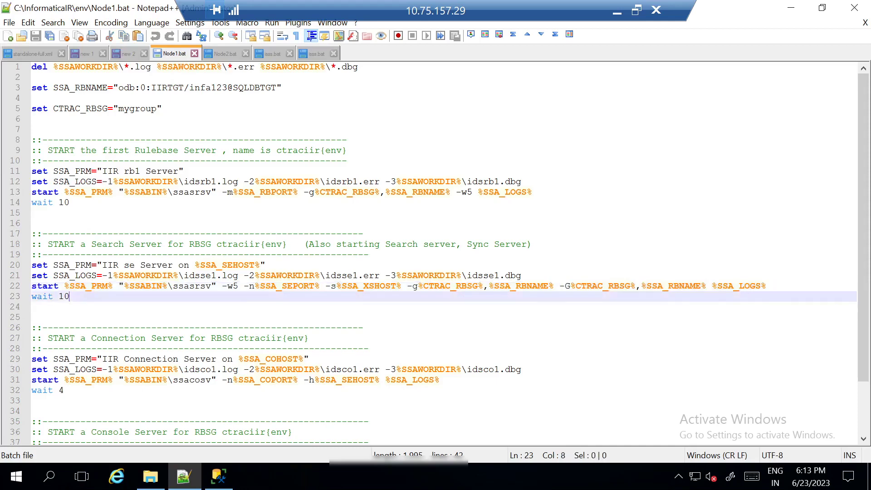
pyautogui.doubleClick(721, 276)
pyautogui.doubleClick(739, 287)
# Review the Connection Server and Console Server sections of Node1.bat, rechecking the Sync Server comment in the Search Server section
pyautogui.scroll(-1, 738, 286)
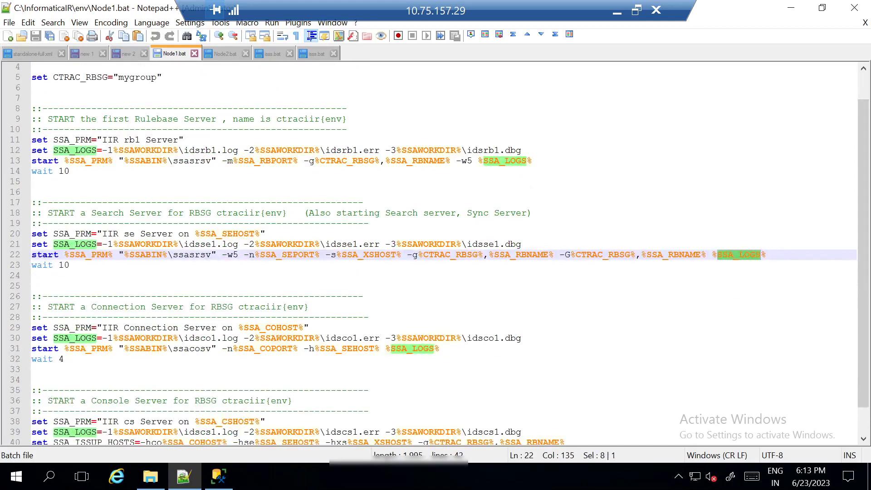
pyautogui.scroll(-1, 440, 259)
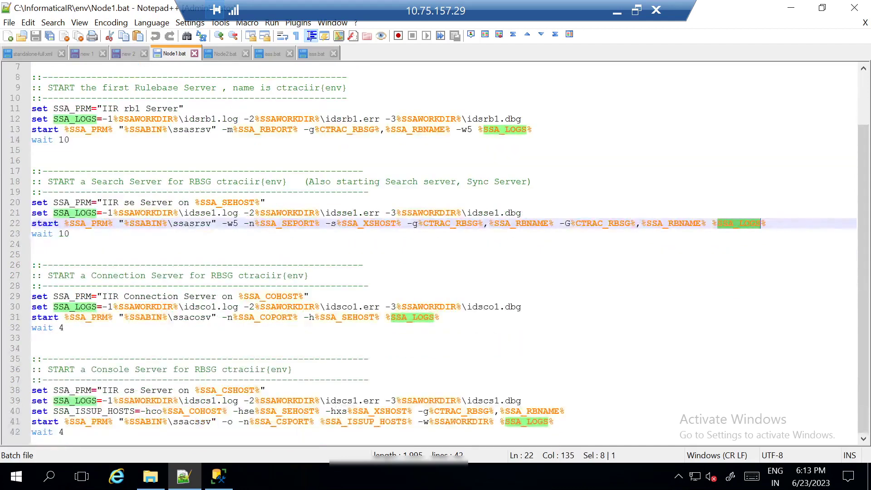
pyautogui.click(217, 390)
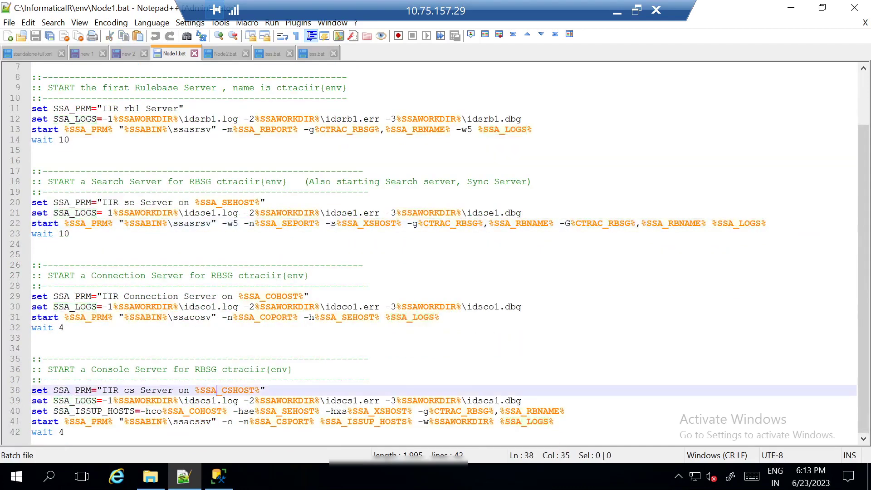
pyautogui.scroll(2, 440, 254)
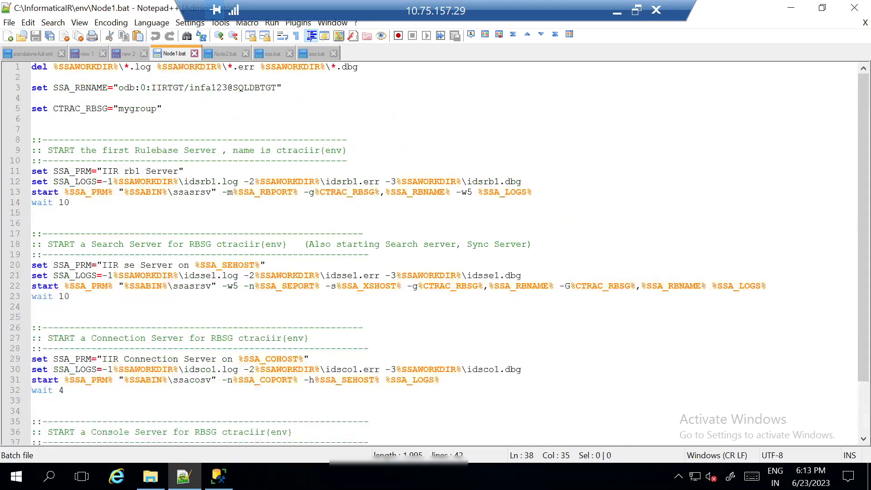
pyautogui.moveTo(407, 245); pyautogui.dragTo(522, 252)
pyautogui.scroll(-2, 440, 254)
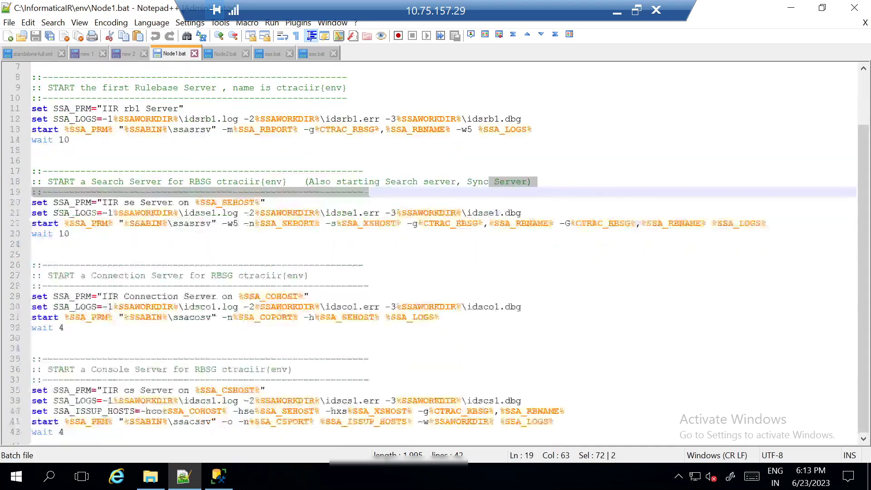
# Check the CTRAC_RBSG group name in Node1.bat, and look through the matching settings and server start sections of Node2.bat
pyautogui.scroll(2, 440, 254)
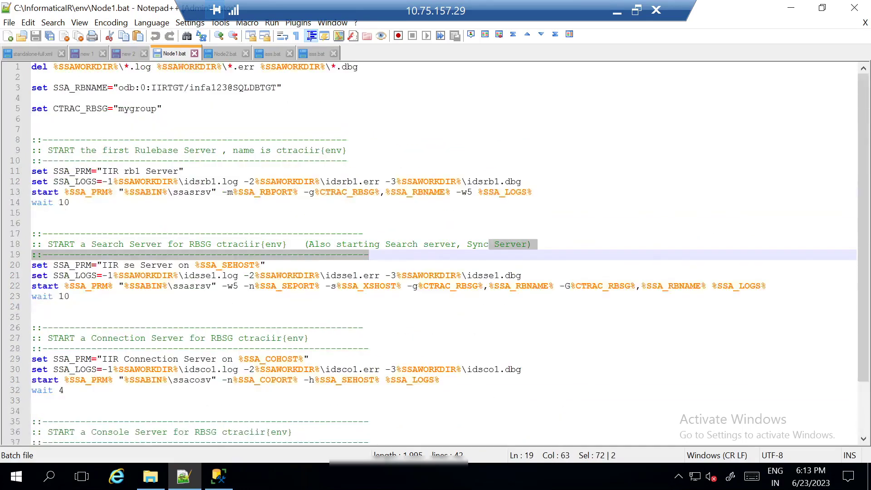
pyautogui.click(162, 109)
pyautogui.click(229, 54)
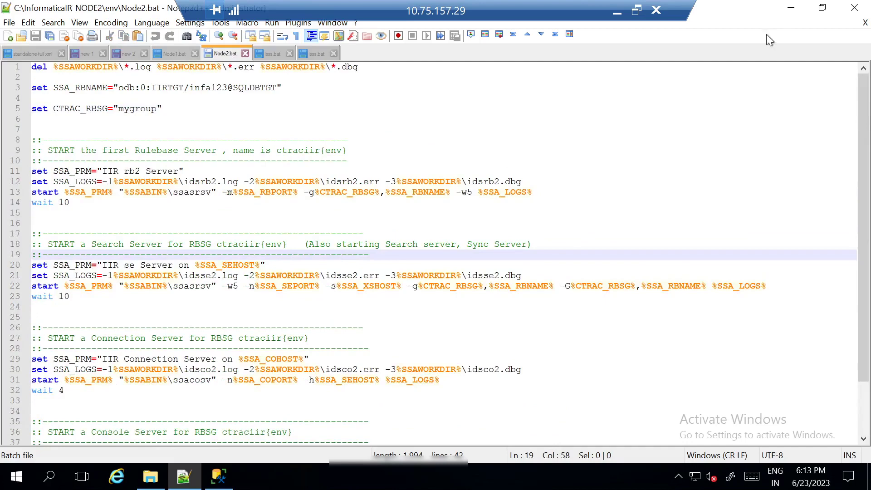
pyautogui.scroll(-2, 790, 13)
pyautogui.click(790, 14)
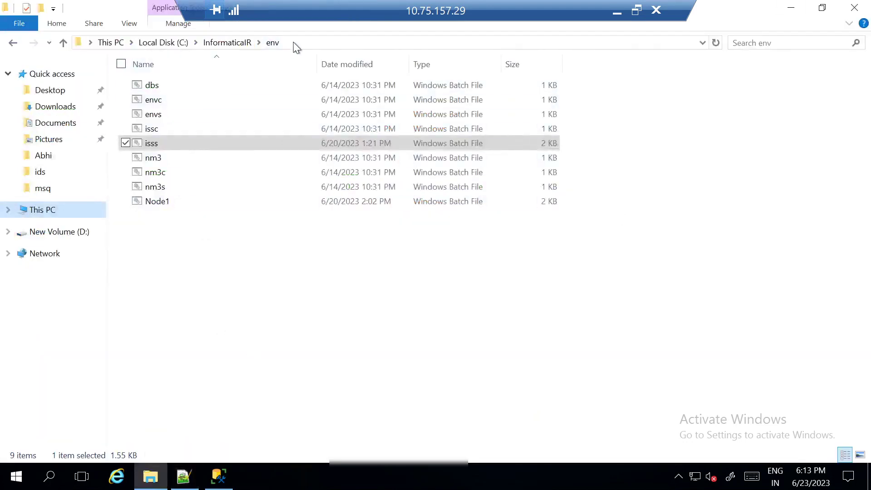
# Open a Command Prompt in the C:\InformaticaIR\env folder
pyautogui.click(226, 42)
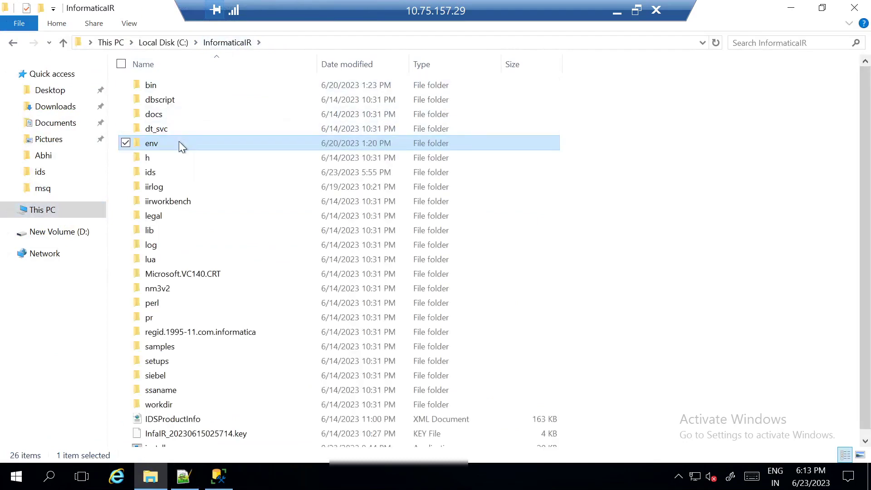
pyautogui.doubleClick(179, 141)
pyautogui.click(334, 45)
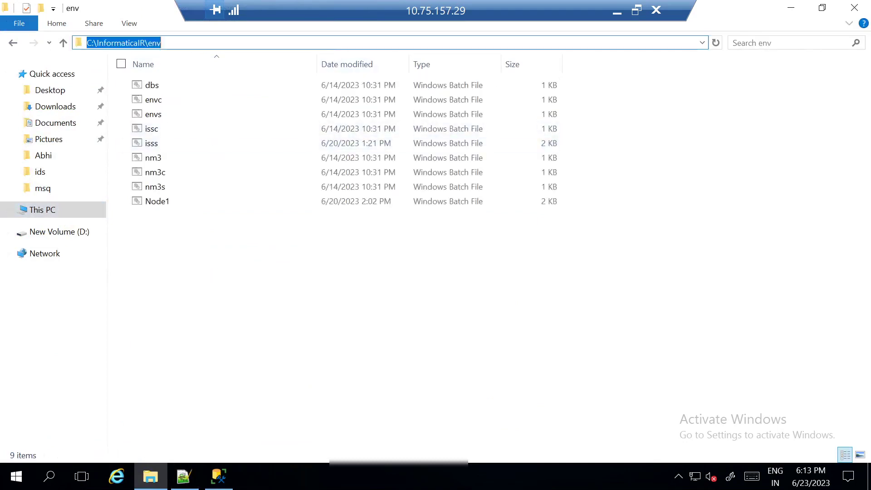
pyautogui.write('cmd')
pyautogui.press('Return')
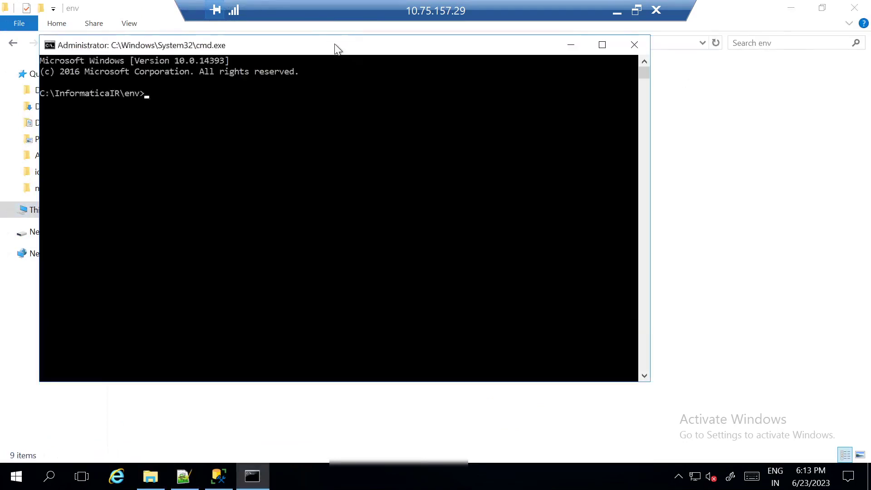
# Run isss to set the environment variables and run Node1.bat to start the first node's servers
pyautogui.moveTo(337, 48); pyautogui.dragTo(413, 89)
pyautogui.write('isss')
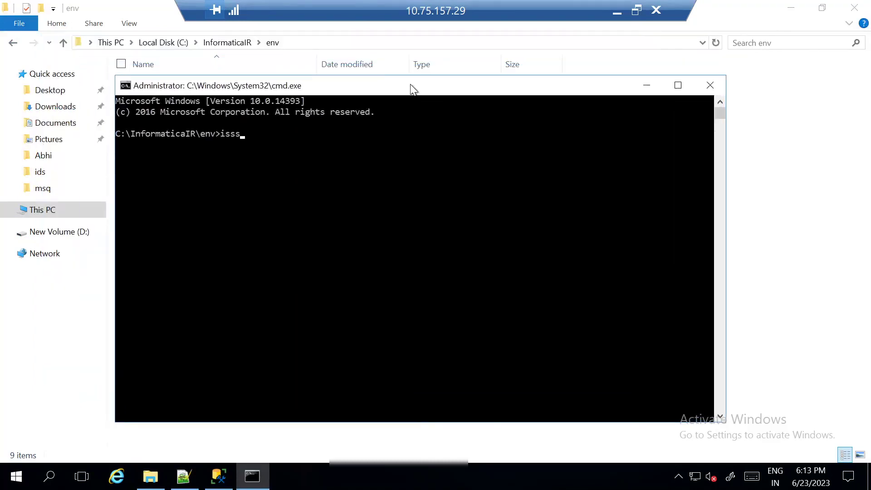
pyautogui.press('Return')
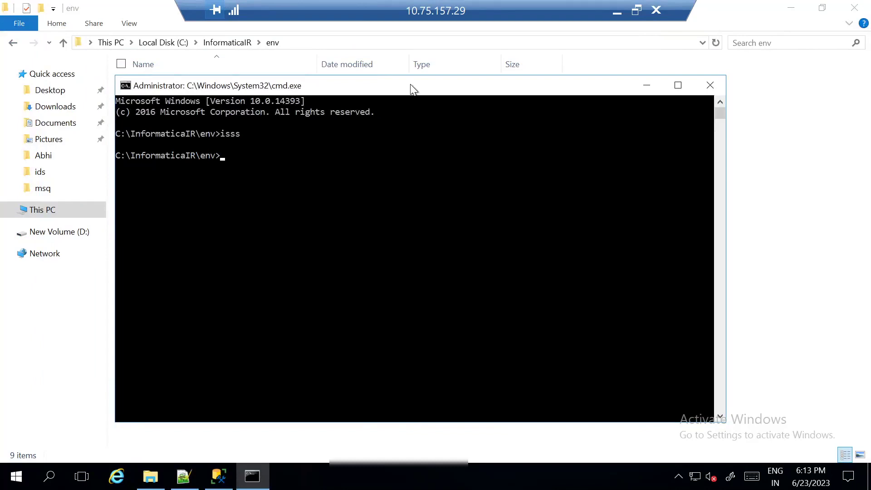
pyautogui.write('Node')
pyautogui.press('Tab')
pyautogui.press('Return')
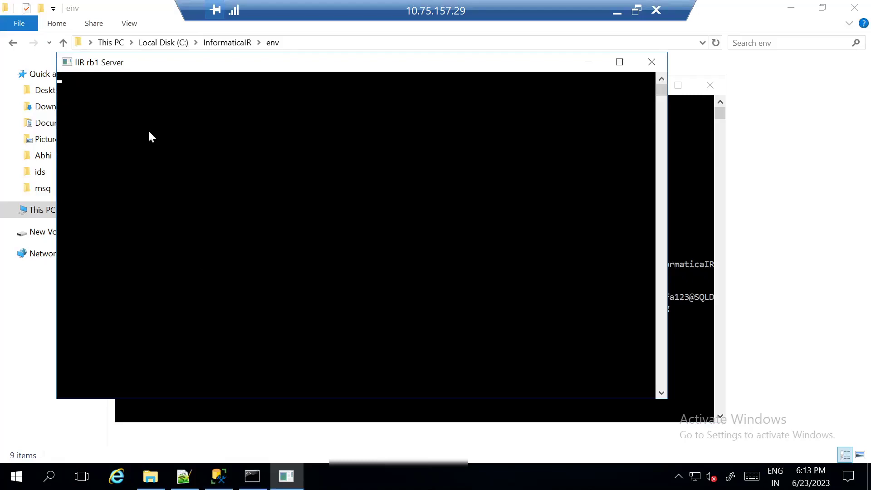
# Examine the wait 10 line after the Rulebase Server start command in Node2.bat while the Node1 servers start
pyautogui.click(183, 476)
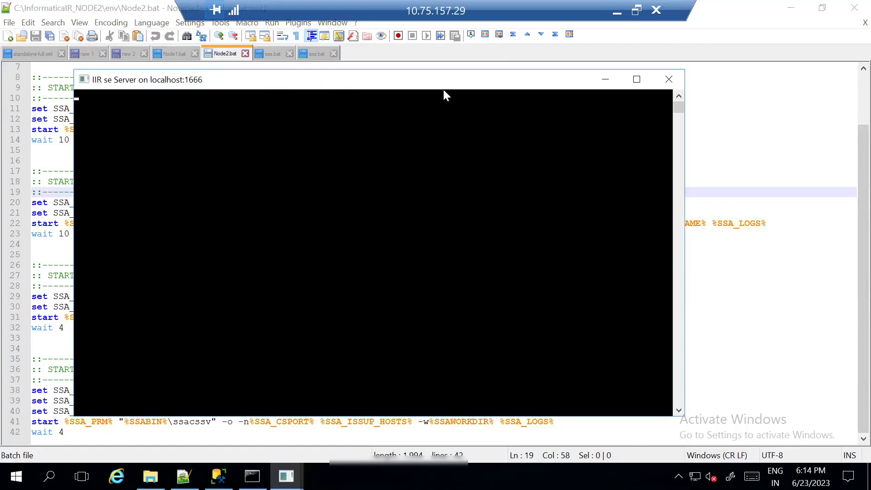
pyautogui.click(604, 81)
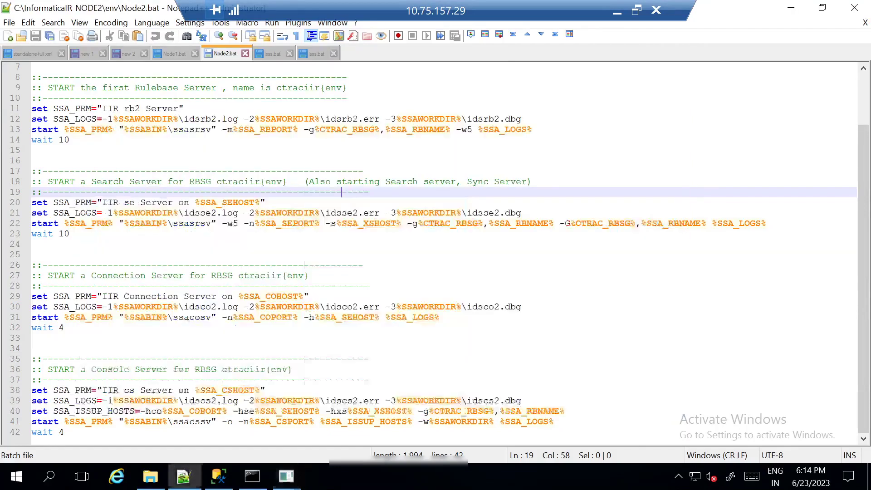
pyautogui.scroll(2, 436, 253)
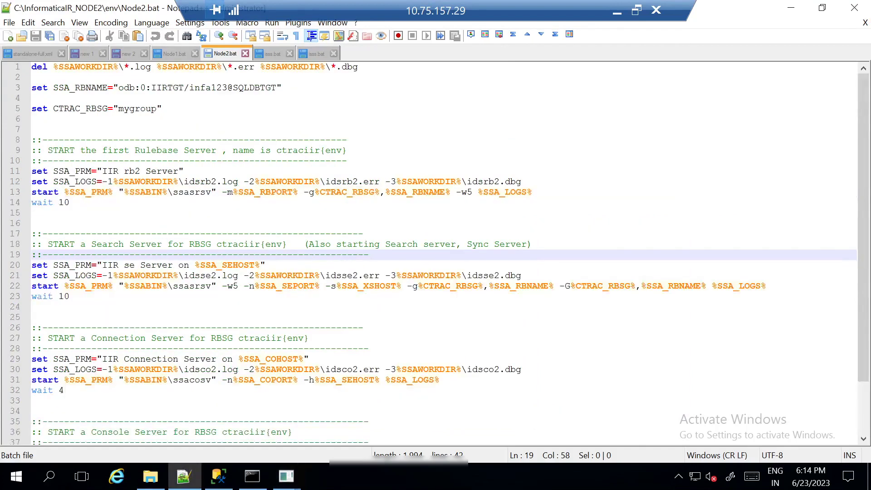
pyautogui.hotkey('shift', 'Left')
pyautogui.hotkey('shift', 'Left')
pyautogui.hotkey('shift', 'Left')
pyautogui.hotkey('shift', 'Left')
pyautogui.hotkey('shift', 'Left')
pyautogui.hotkey('shift', 'Left')
pyautogui.hotkey('shift', 'Left')
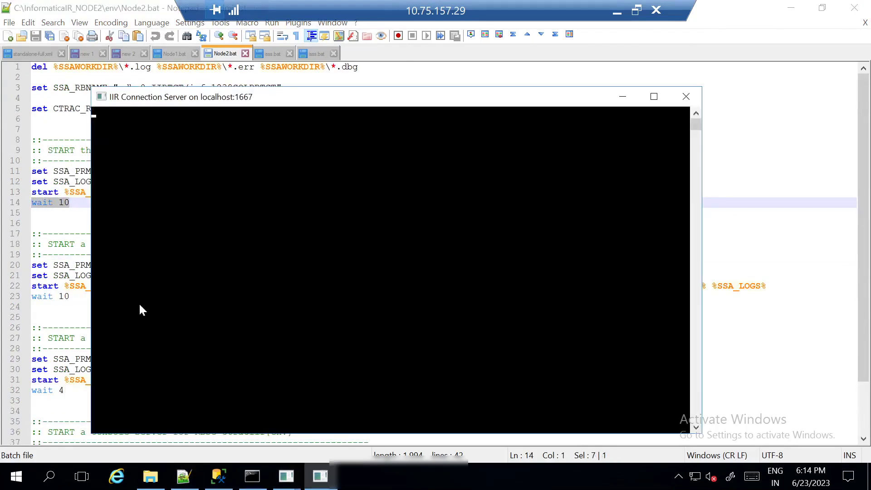
pyautogui.click(800, 14)
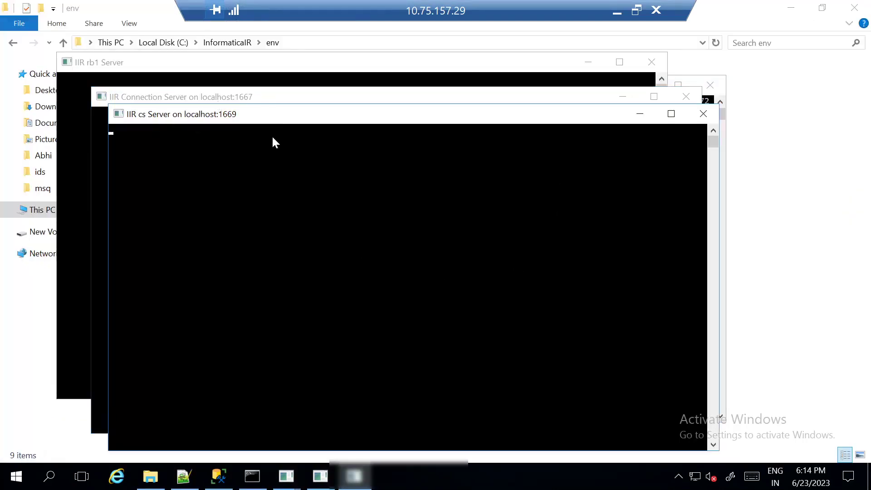
# Minimize the Console Server, Connection Server, rb1 Server and Command Prompt windows to clear the view of the env folder
pyautogui.click(640, 113)
pyautogui.click(622, 97)
pyautogui.click(589, 62)
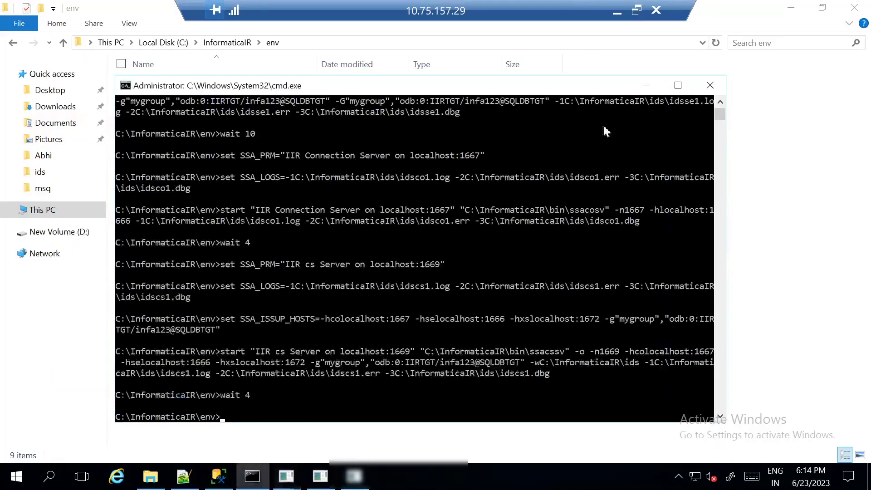
pyautogui.click(657, 86)
# Open the Rulebase Server debug log idsrb1.dbg from the C:\InformaticaIR\ids folder in Notepad++
pyautogui.click(233, 45)
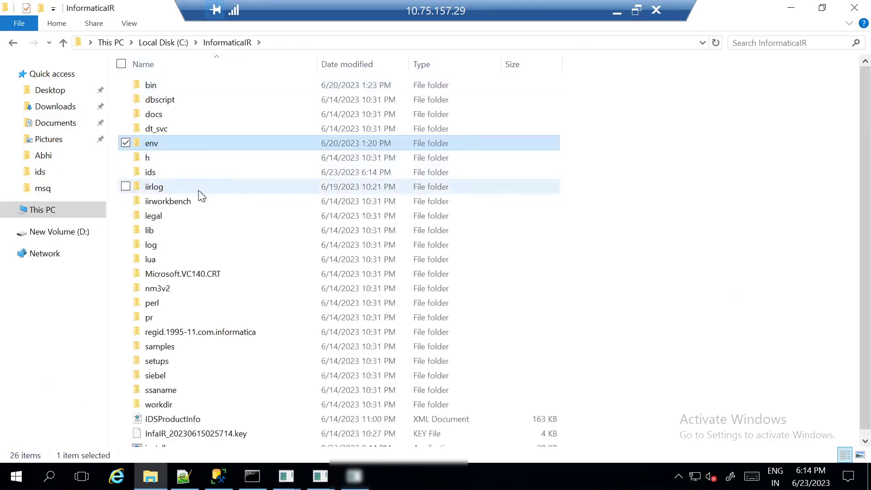
pyautogui.doubleClick(168, 174)
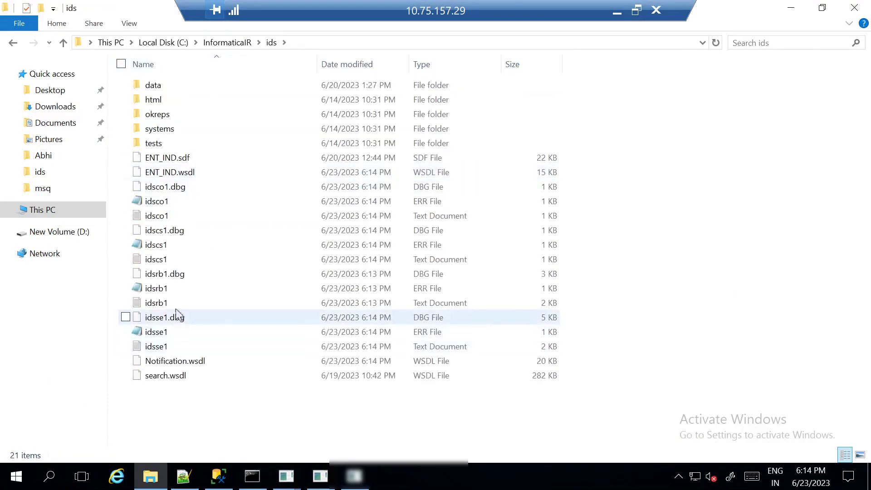
pyautogui.click(181, 274)
pyautogui.rightClick(183, 273)
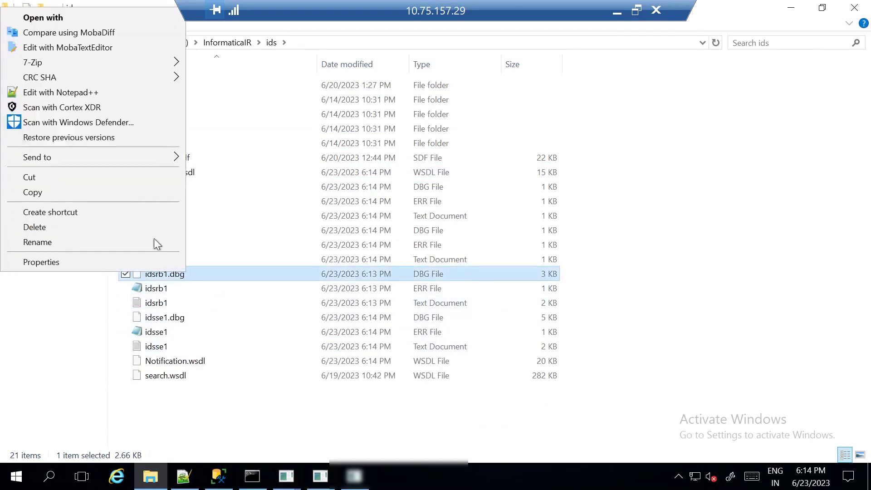
pyautogui.click(88, 93)
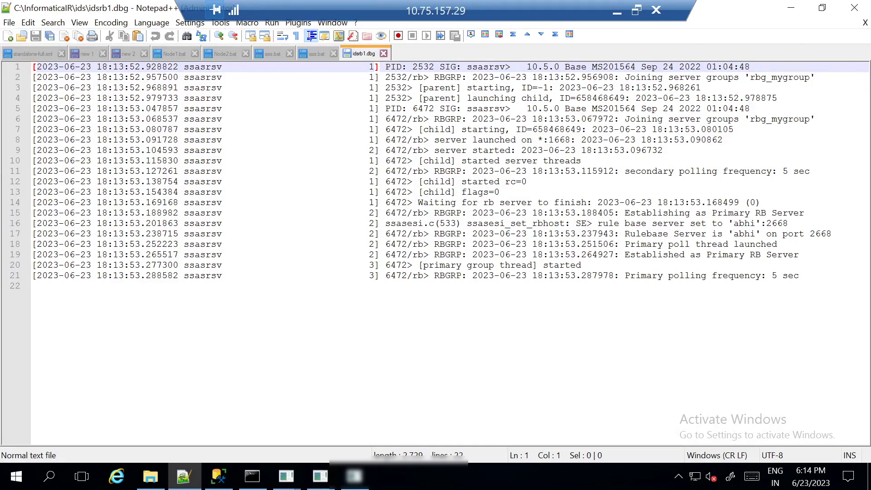
# Examine the Primary RB Server establishing and established entries in idsrb1.dbg, and return to the ids folder
pyautogui.moveTo(635, 213); pyautogui.dragTo(799, 213)
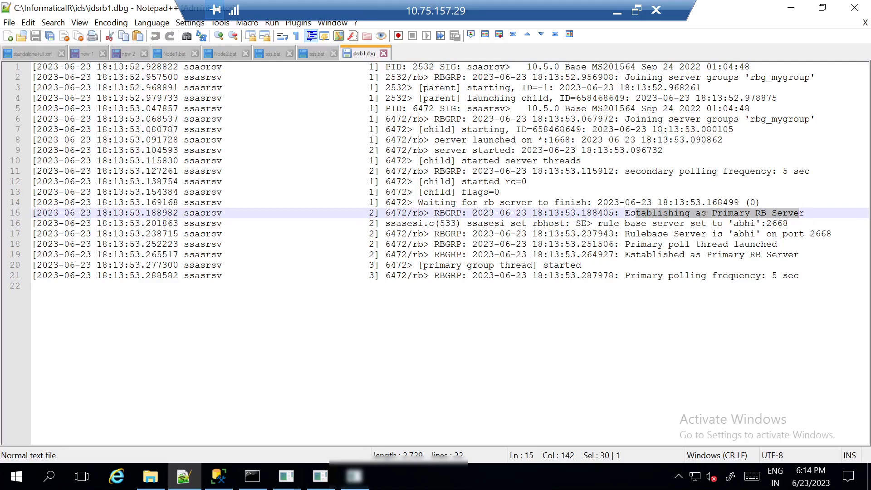
pyautogui.click(647, 255)
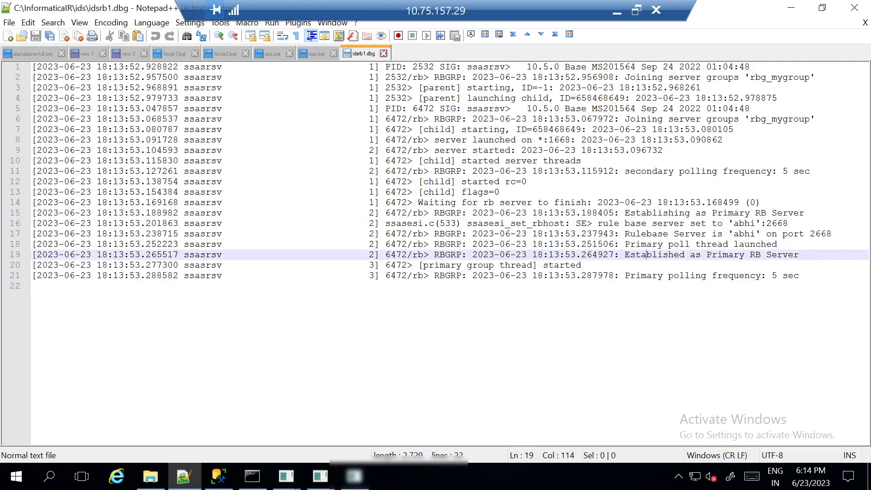
pyautogui.moveTo(636, 254); pyautogui.dragTo(799, 254)
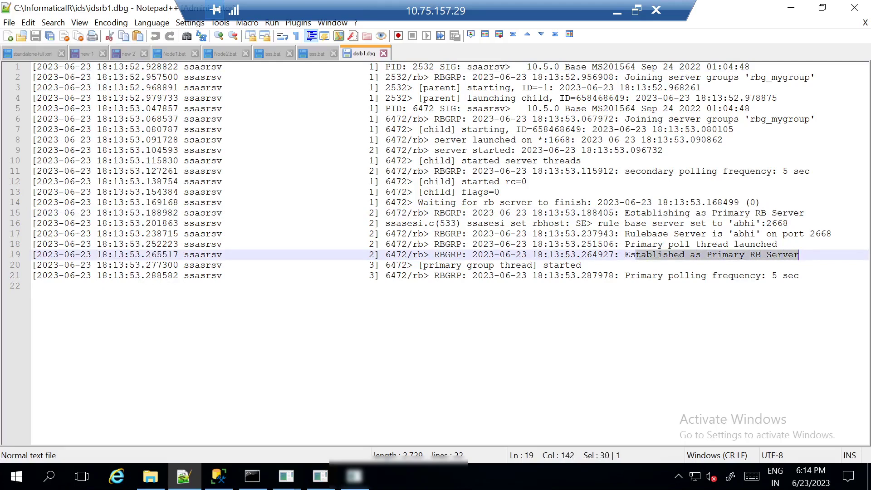
pyautogui.click(790, 8)
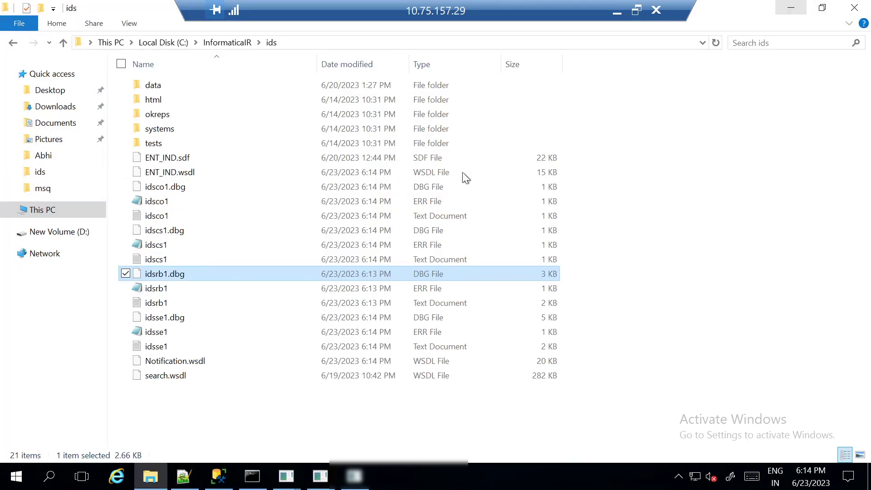
# Open the Search Server debug log idsse1.dbg from the ids folder in Notepad++
pyautogui.click(183, 320)
pyautogui.rightClick(184, 321)
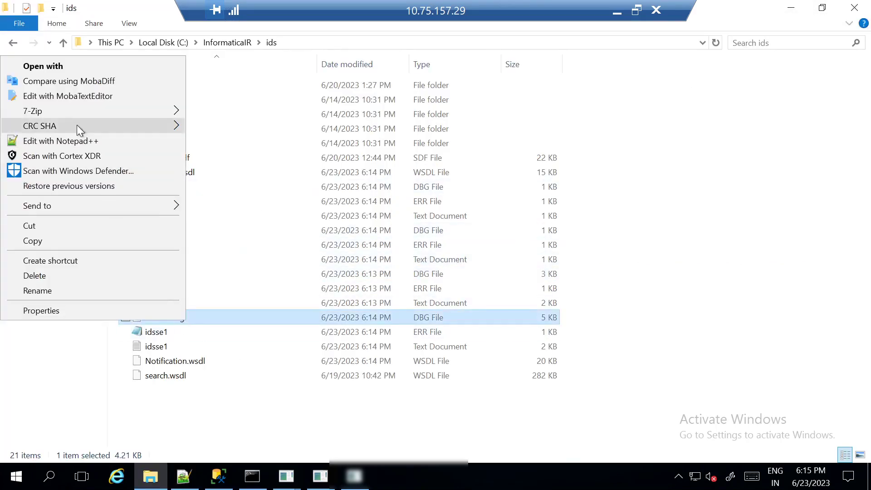
pyautogui.click(78, 140)
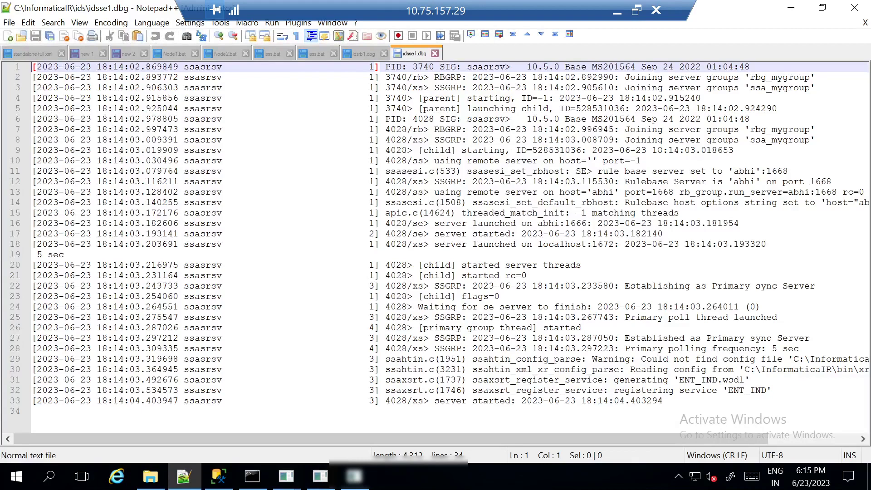
# Examine the search server launch entries and the Primary sync Server entries in idsse1.dbg, and return to the ids folder
pyautogui.moveTo(412, 224); pyautogui.dragTo(663, 234)
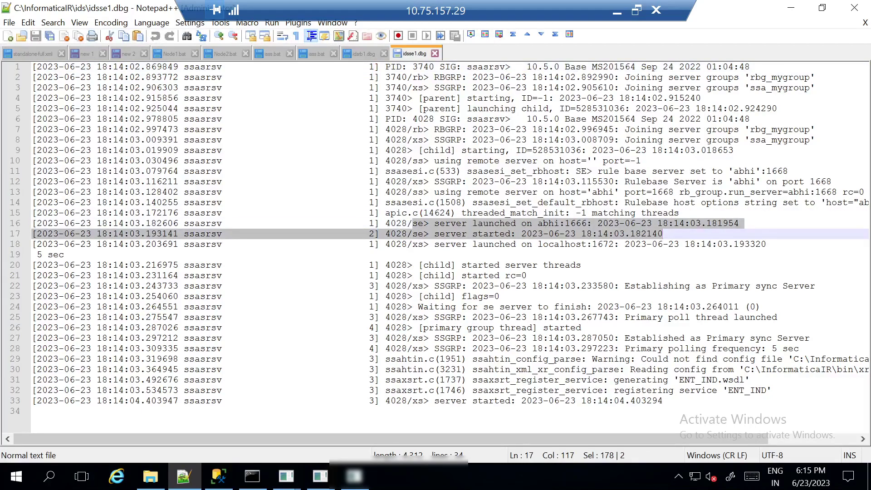
pyautogui.click(581, 327)
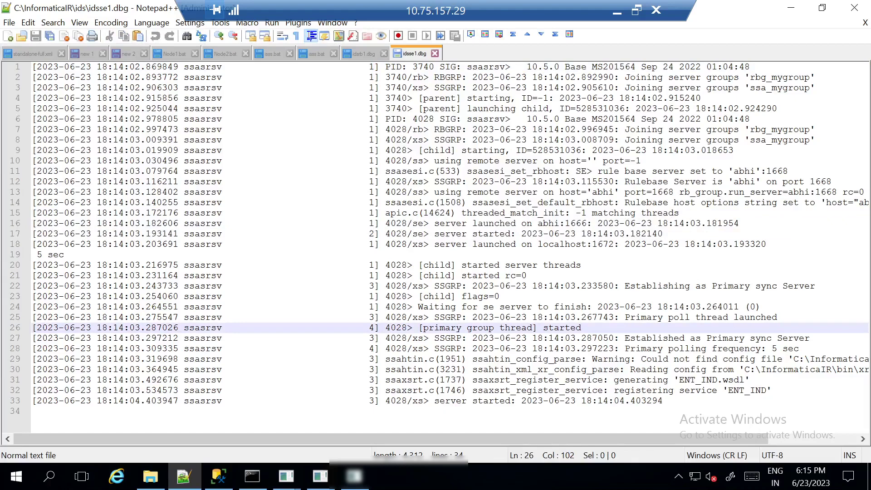
pyautogui.moveTo(625, 286); pyautogui.dragTo(816, 286)
pyautogui.click(629, 369)
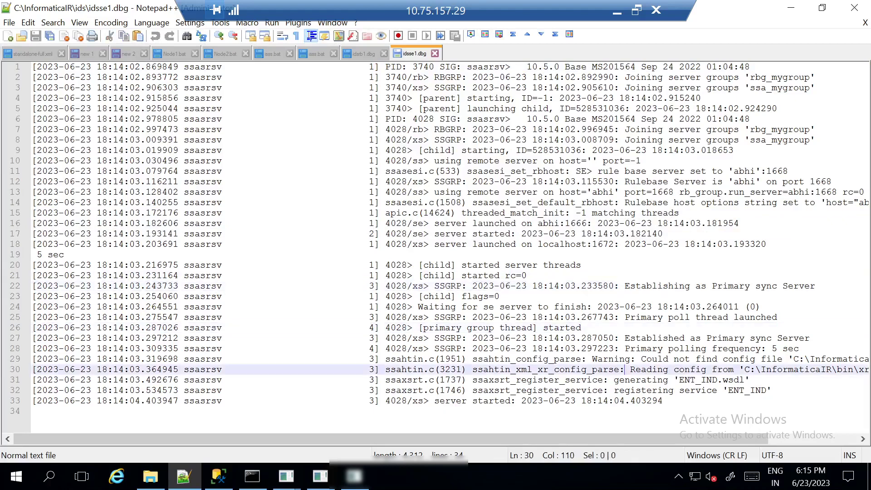
pyautogui.moveTo(624, 338); pyautogui.dragTo(810, 338)
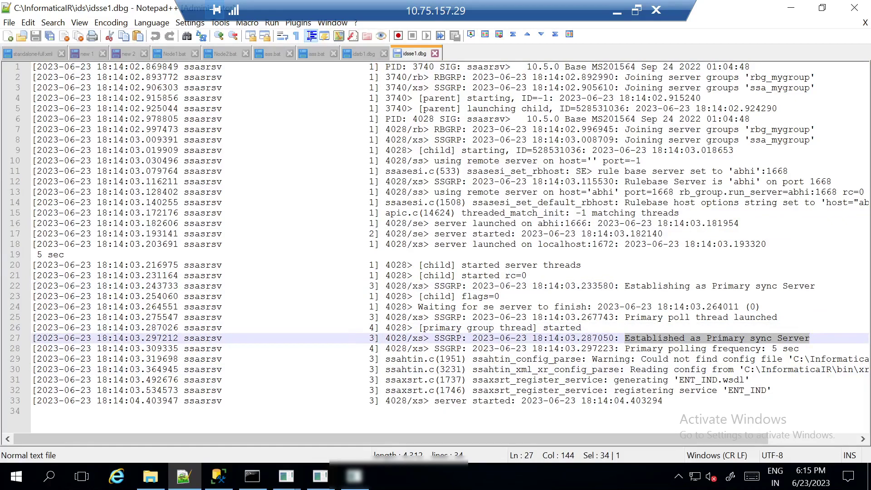
pyautogui.click(800, 10)
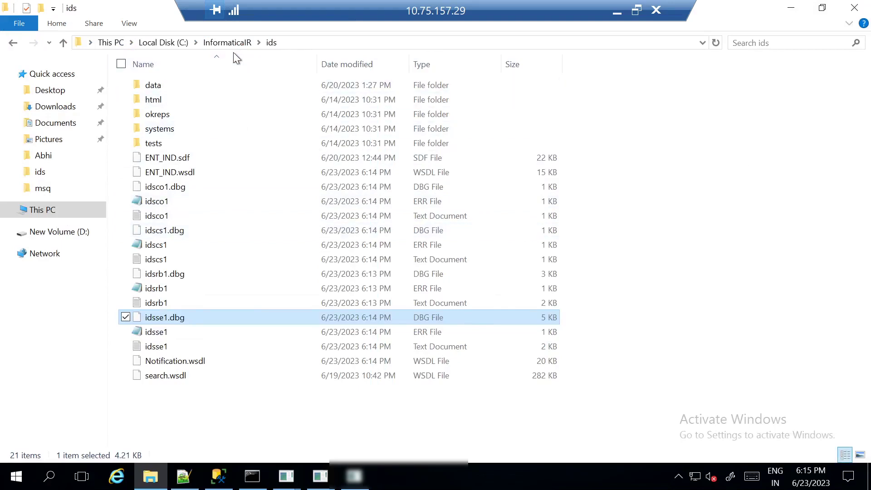
# Open a command prompt in the C:\InformaticaIR_NODE2\env folder
pyautogui.click(173, 43)
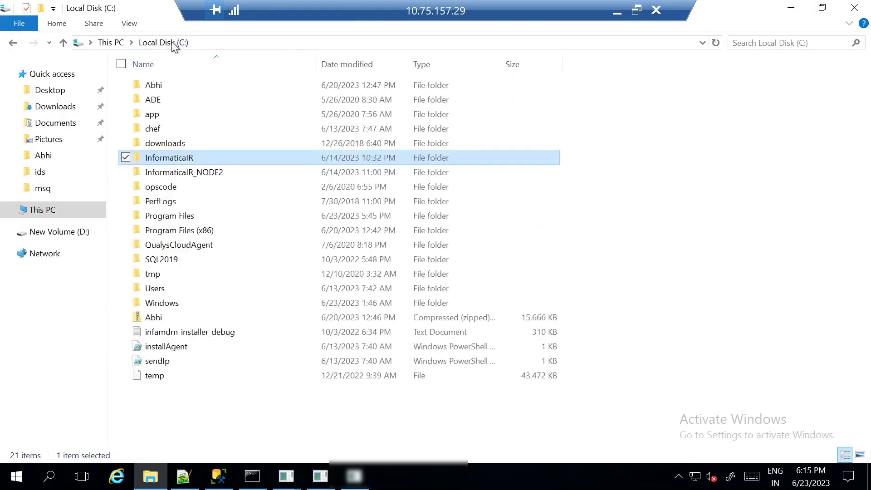
pyautogui.doubleClick(176, 172)
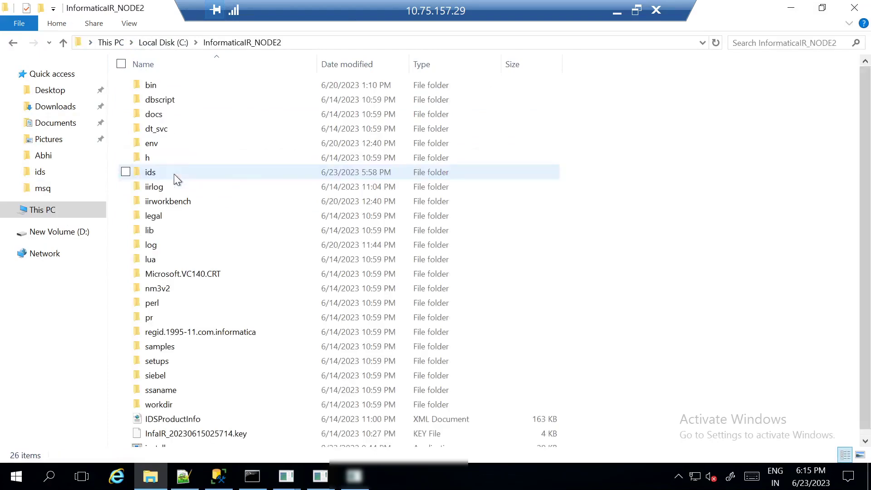
pyautogui.doubleClick(190, 142)
pyautogui.click(356, 42)
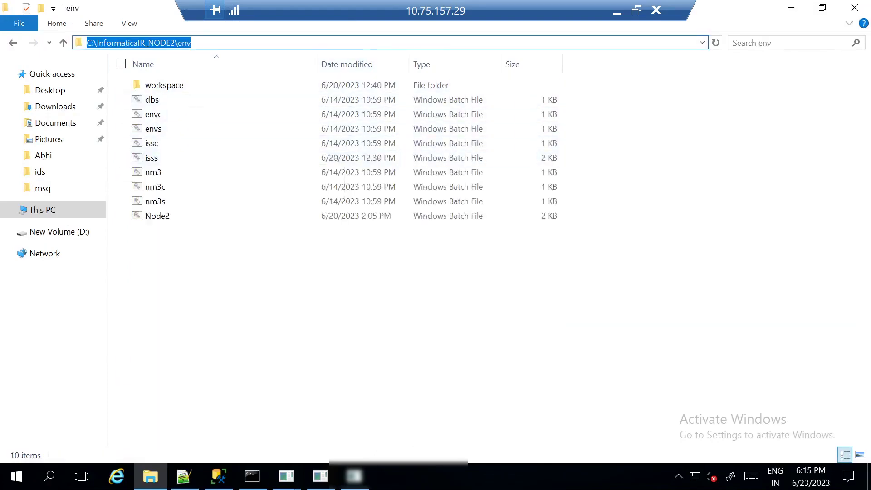
pyautogui.write('cmd')
pyautogui.press('Return')
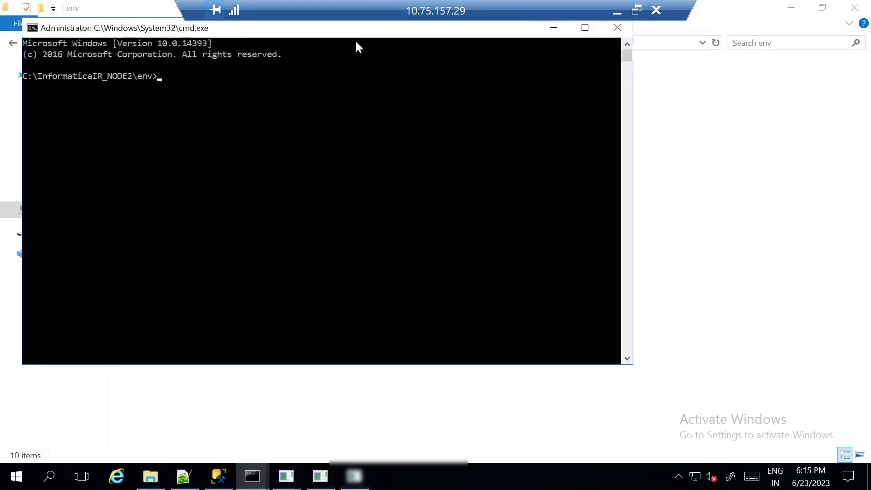
# Run the isss environment script, followed by the Node2.bat startup script, to start the second node's servers
pyautogui.write('isss')
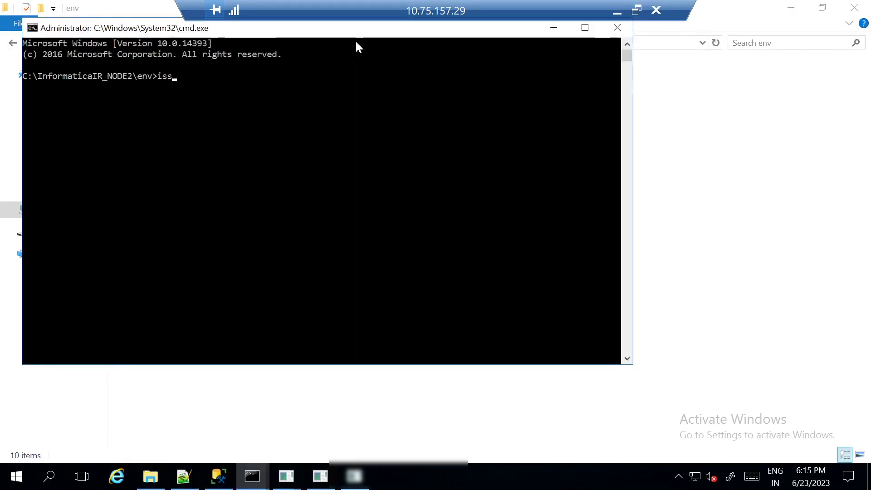
pyautogui.press('Return')
pyautogui.write('Node2.bat')
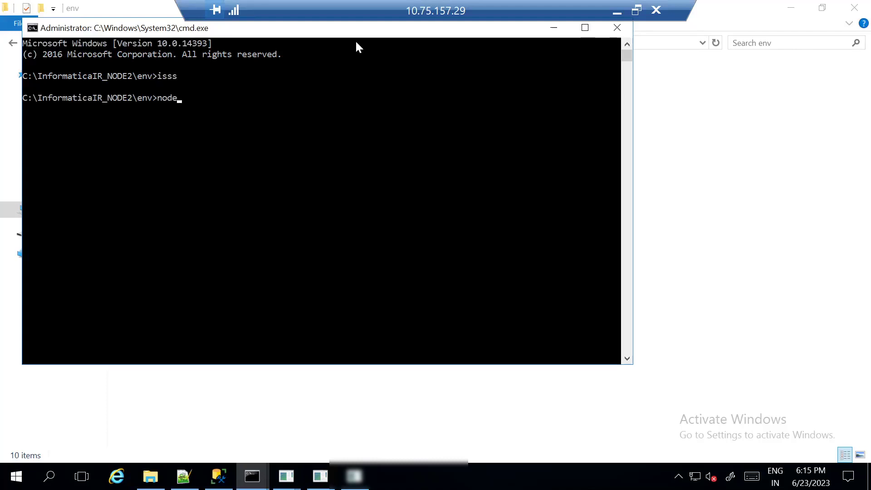
pyautogui.press('Return')
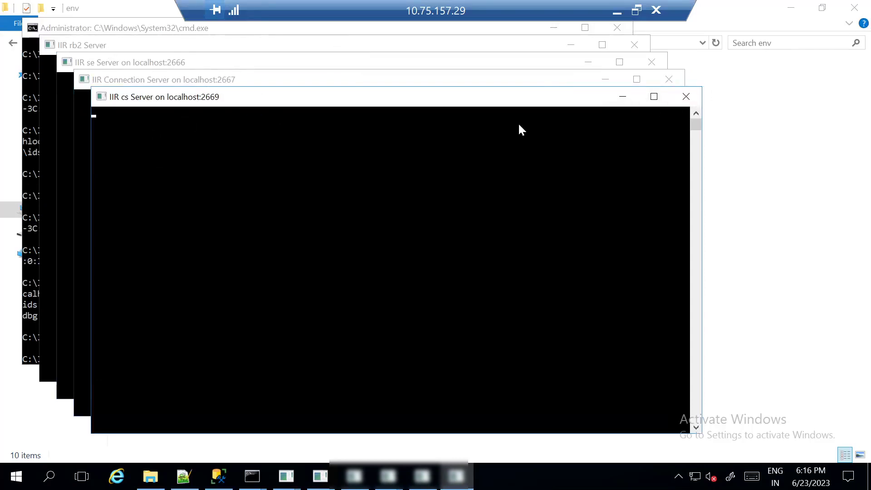
# Minimize the cs, Connection, se and rb2 server consoles and the command prompt window
pyautogui.click(622, 97)
pyautogui.click(606, 79)
pyautogui.click(588, 62)
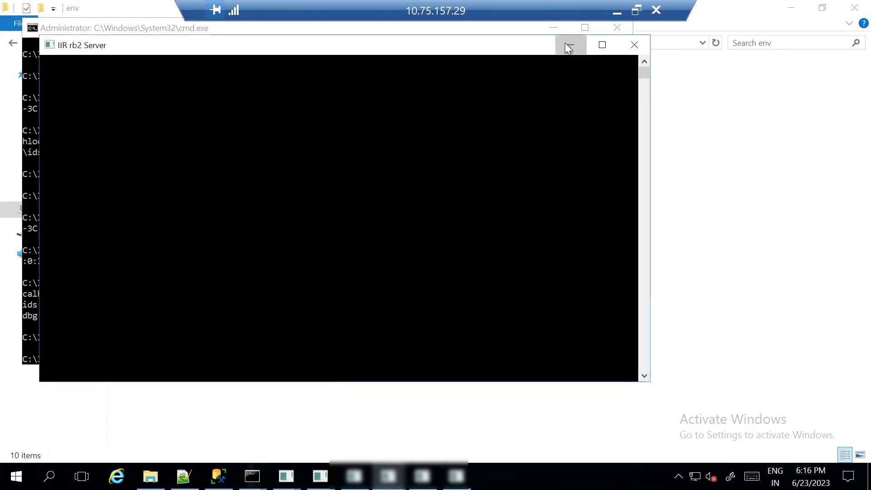
pyautogui.click(567, 45)
pyautogui.click(553, 28)
# Open the Rulebase Server debug log idsrb2.dbg from the C:\InformaticaIR_NODE2\ids folder in Notepad++
pyautogui.click(233, 41)
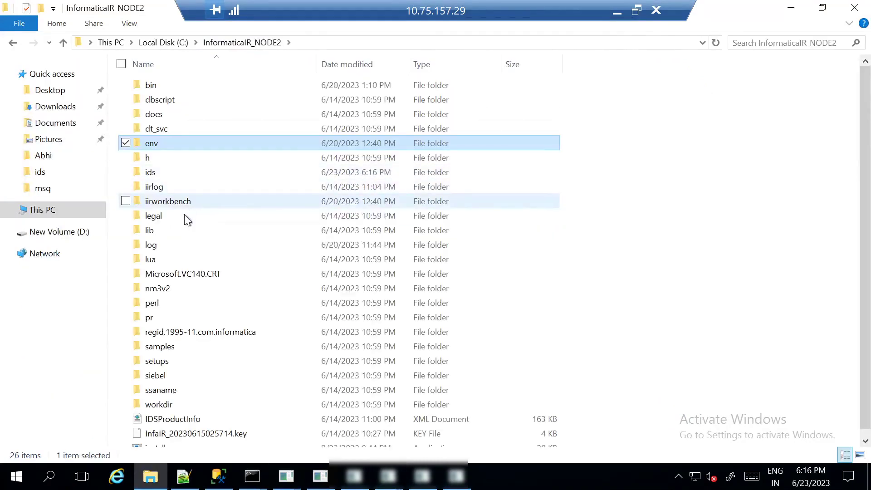
pyautogui.doubleClick(170, 172)
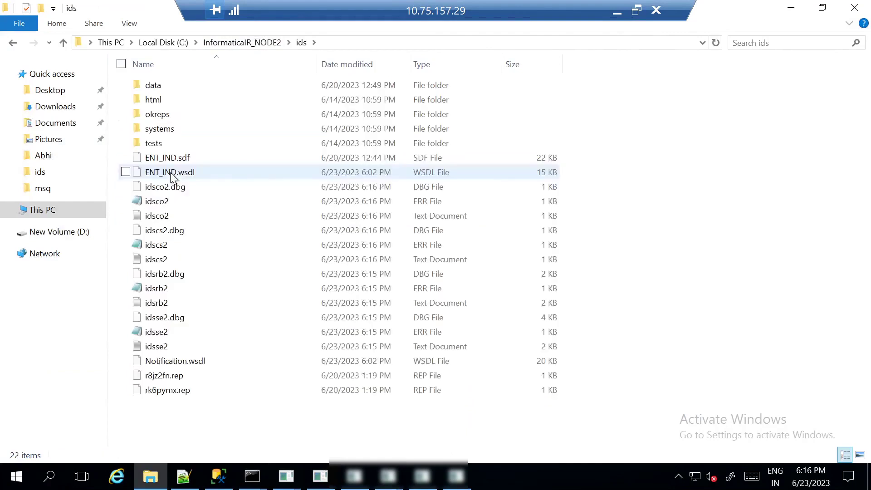
pyautogui.click(187, 302)
pyautogui.click(181, 274)
pyautogui.rightClick(181, 273)
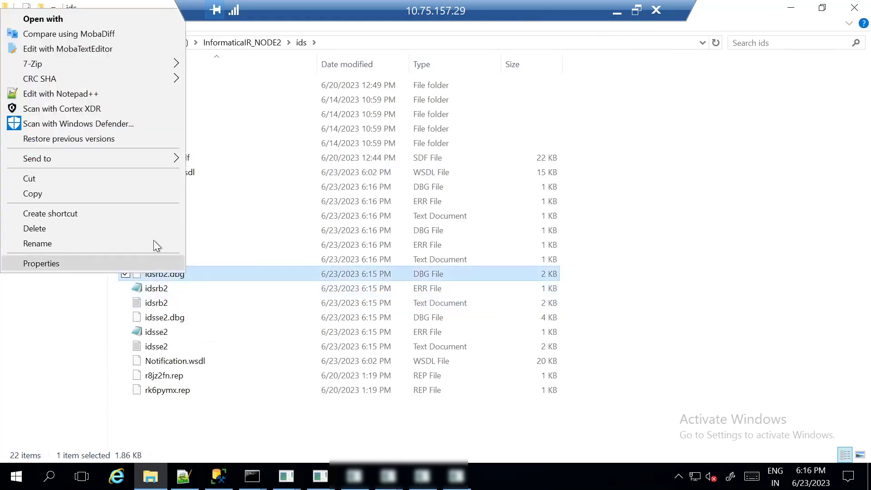
pyautogui.click(56, 93)
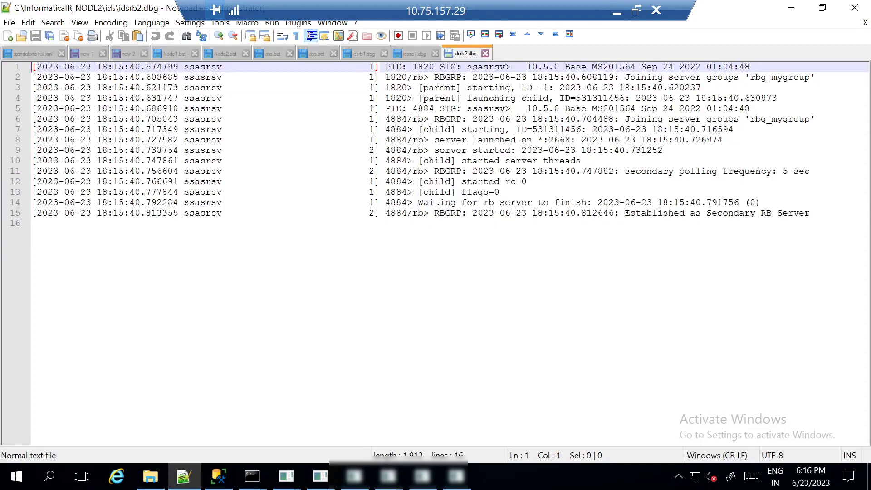
# Examine the secondary polling frequency and RB Server role entries in idsrb2.dbg, and return to the ids folder
pyautogui.moveTo(525, 161); pyautogui.dragTo(766, 171)
pyautogui.moveTo(625, 212); pyautogui.dragTo(810, 213)
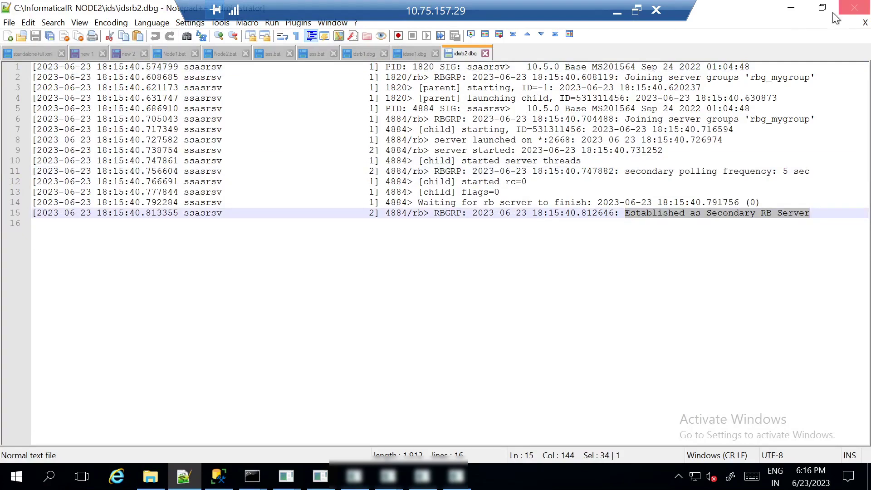
pyautogui.click(793, 10)
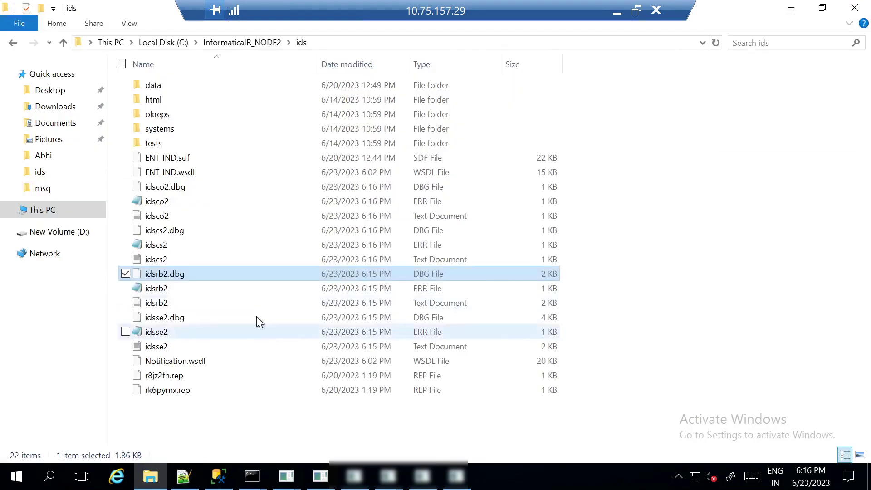
# Open the Search Server debug log idsse2.dbg from the node 2 ids folder in Notepad++
pyautogui.click(188, 320)
pyautogui.rightClick(188, 321)
pyautogui.click(61, 141)
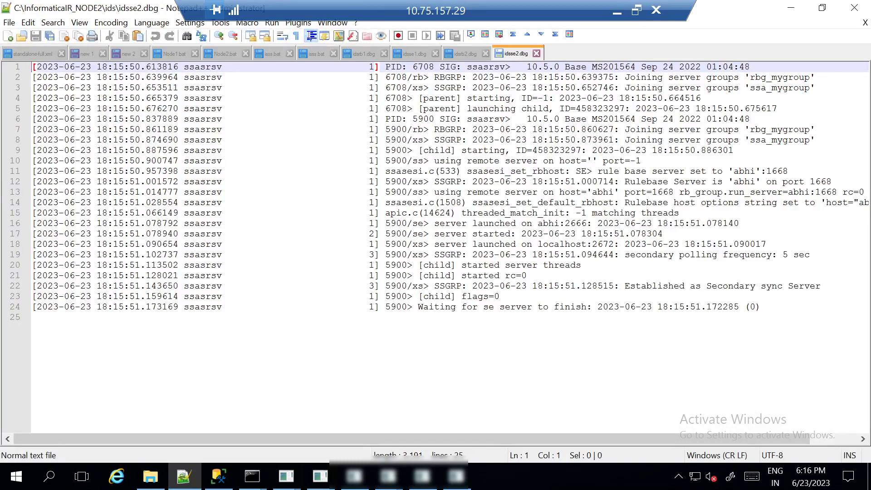
# Examine the search server launch, secondary polling frequency and sync Server role entries in idsse2.dbg
pyautogui.moveTo(412, 223); pyautogui.dragTo(560, 234)
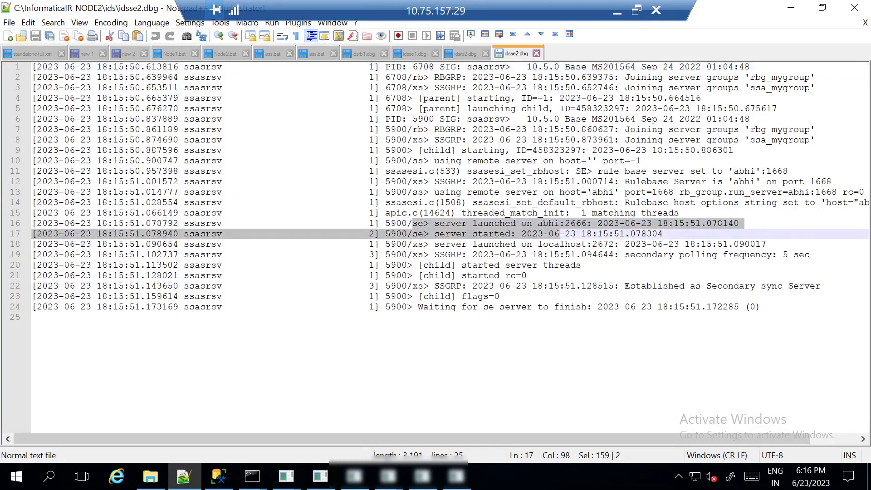
pyautogui.moveTo(625, 255); pyautogui.dragTo(756, 254)
pyautogui.moveTo(625, 286); pyautogui.dragTo(820, 285)
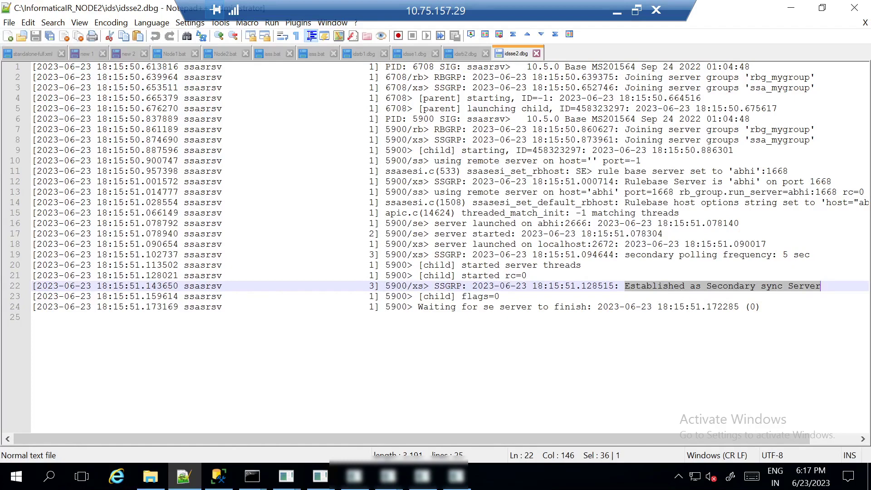
# Switch to SQL Server Management Studio, refresh the dbo.IDS_RB_GROUPS table and select its top 1000 rows
pyautogui.click(228, 479)
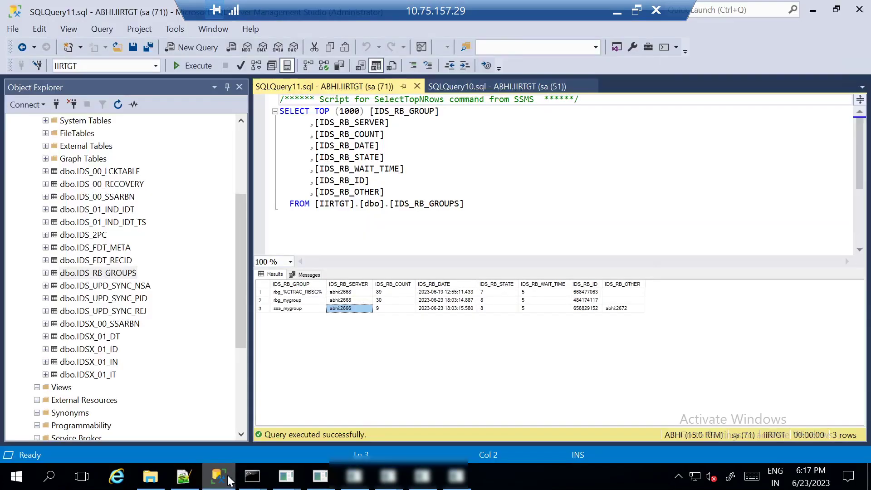
pyautogui.click(101, 272)
pyautogui.rightClick(101, 271)
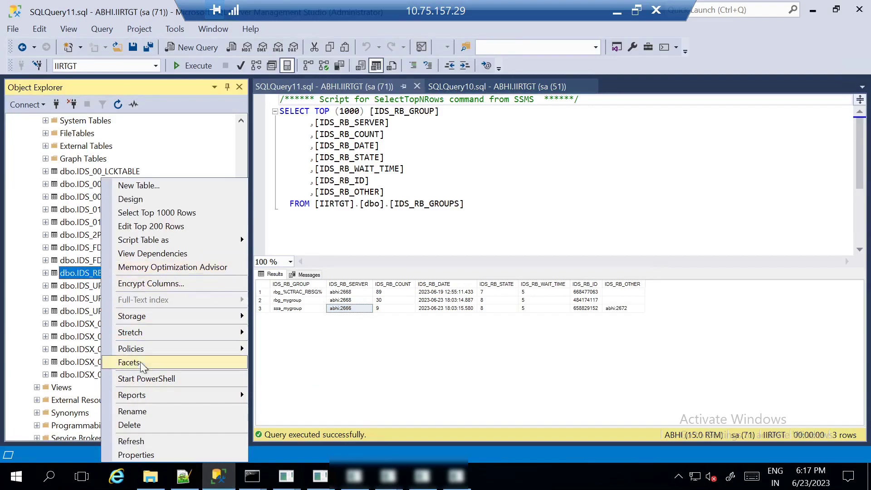
pyautogui.click(145, 440)
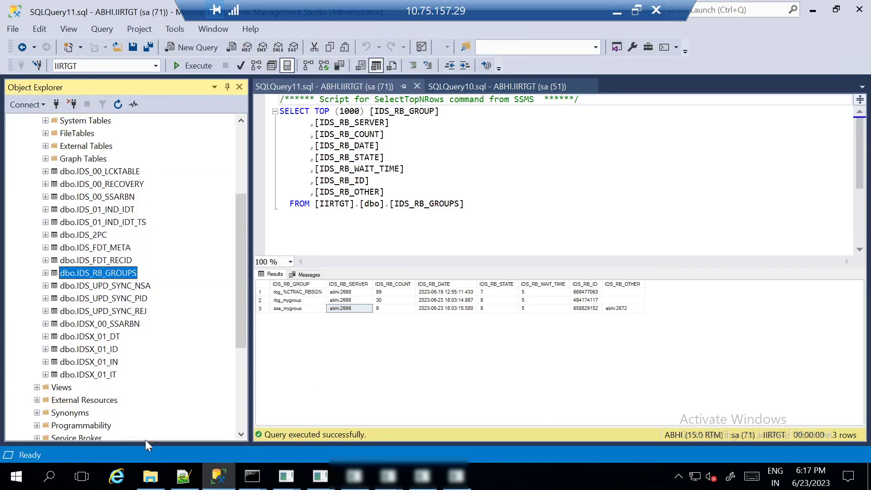
pyautogui.rightClick(124, 272)
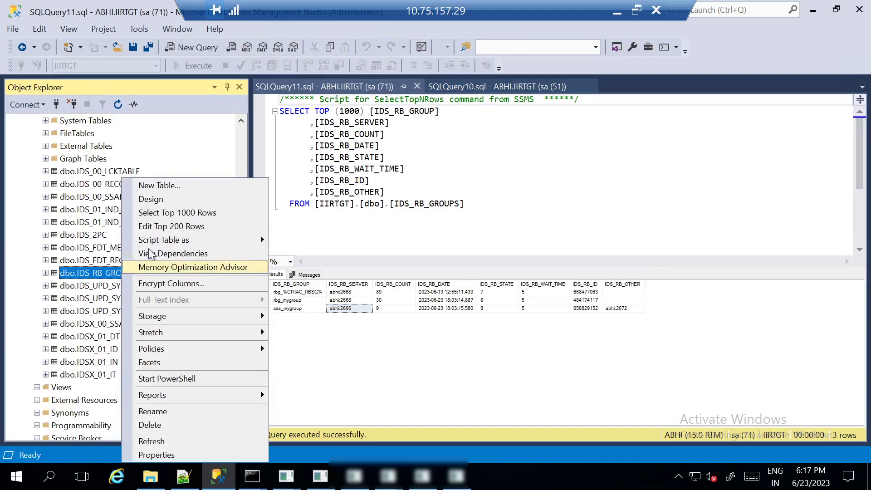
pyautogui.click(159, 213)
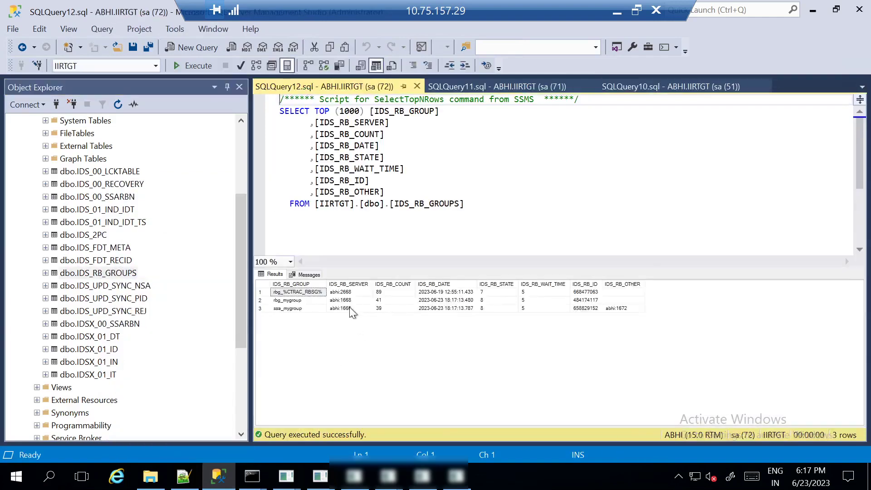
# Examine the IDS_RB_SERVER values and the full rows for rbg_mygroup and ssa_mygroup in the query results
pyautogui.click(348, 299)
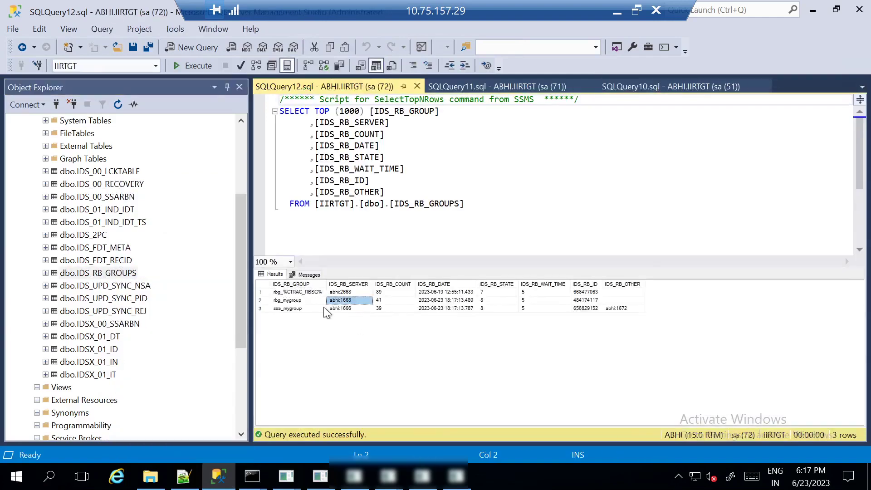
pyautogui.click(357, 308)
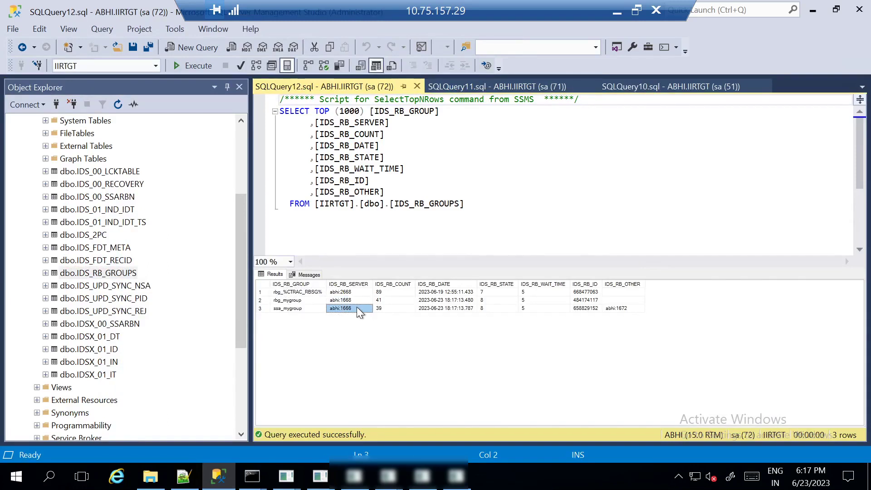
pyautogui.click(358, 299)
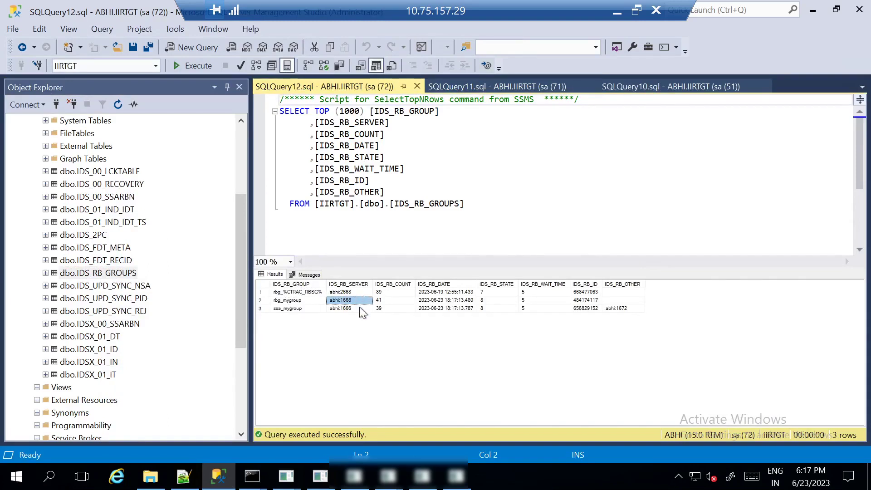
pyautogui.click(357, 310)
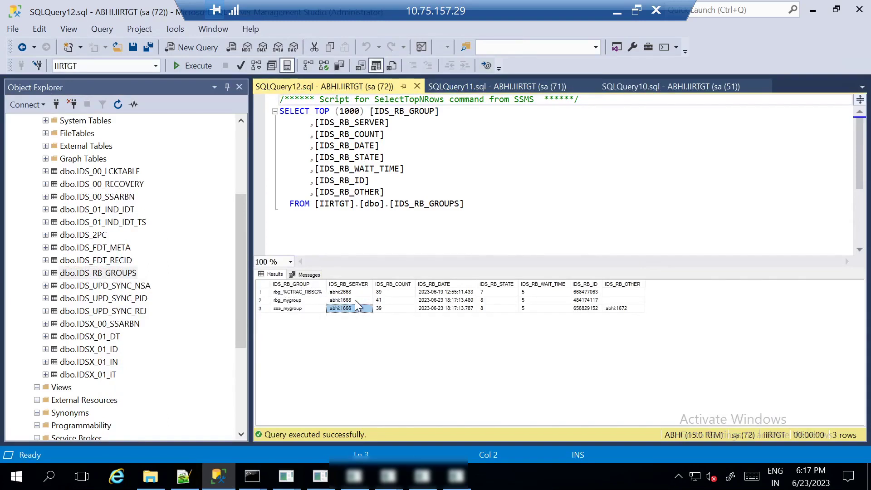
pyautogui.click(355, 301)
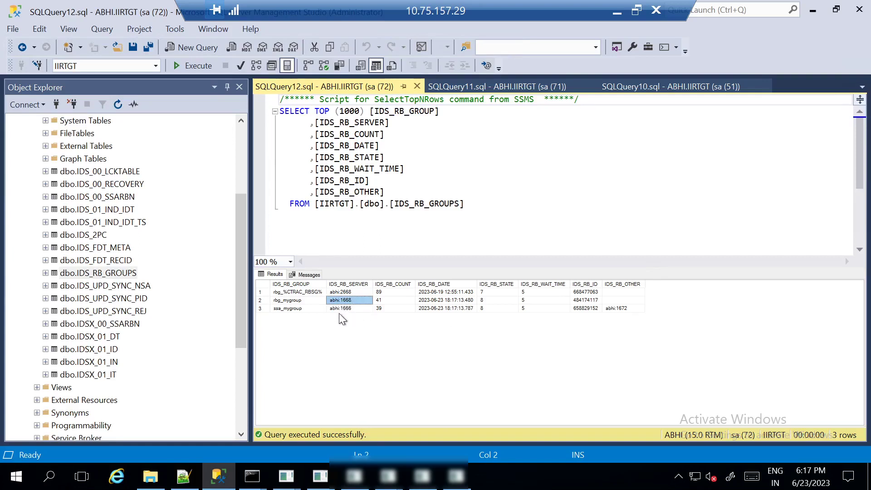
pyautogui.click(266, 301)
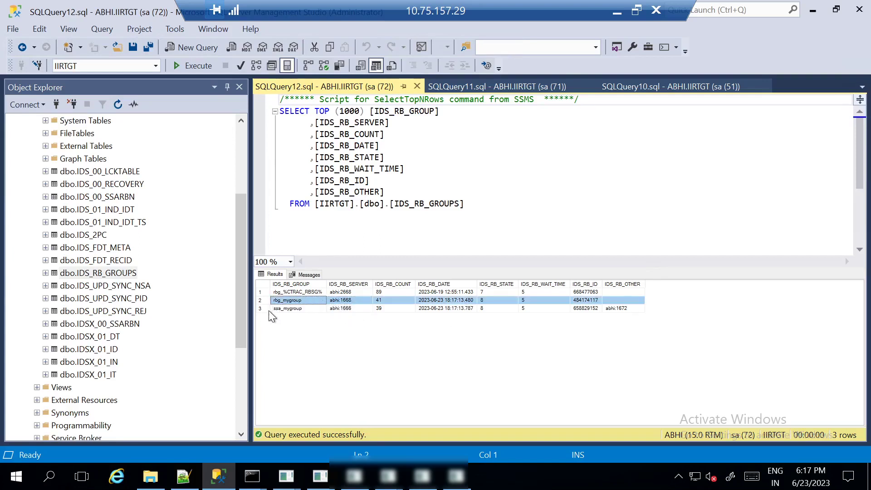
pyautogui.click(268, 311)
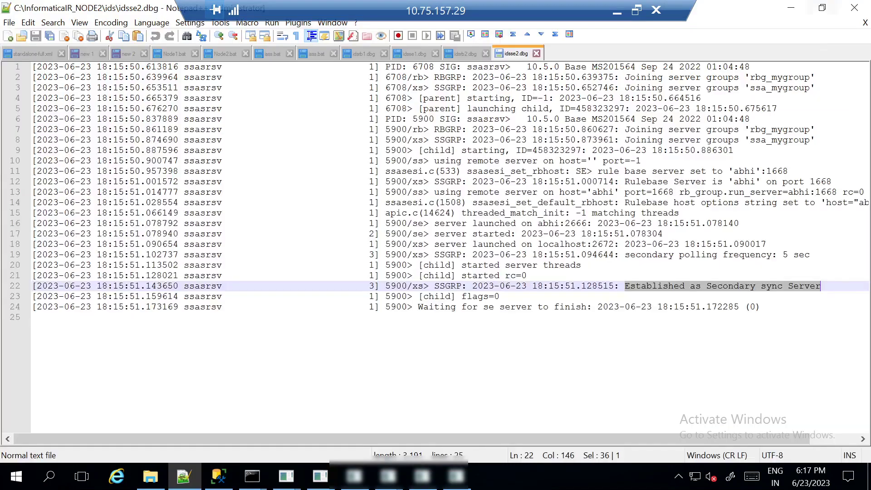
# Return to the ids folder and close the IIR rb1 Server console window to stop the first node's Rulebase Server
pyautogui.click(813, 10)
pyautogui.click(793, 11)
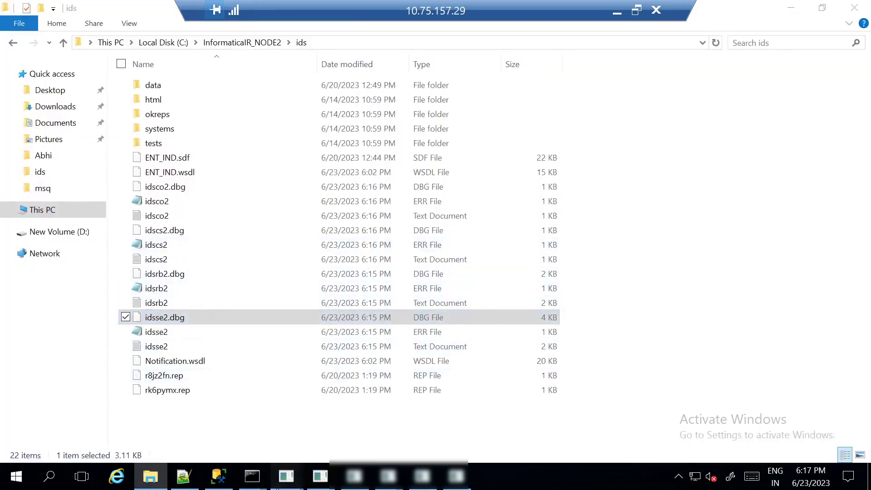
pyautogui.moveTo(286, 476)
pyautogui.click(230, 399)
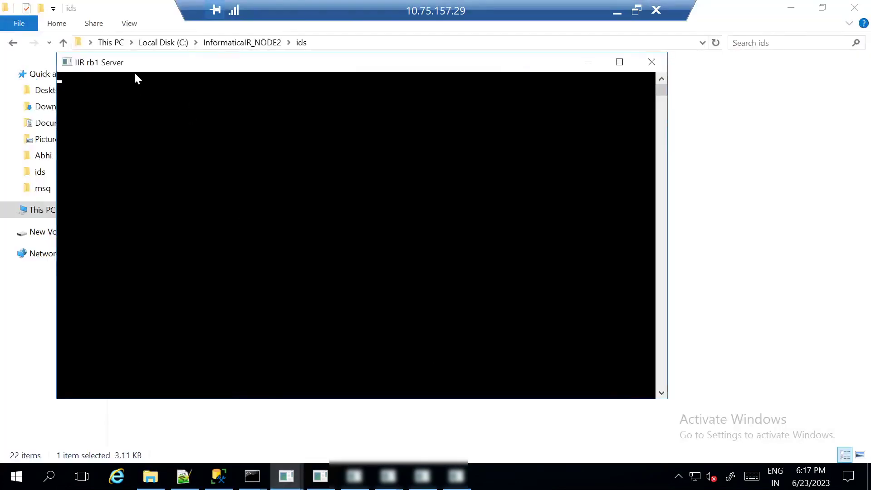
pyautogui.click(658, 67)
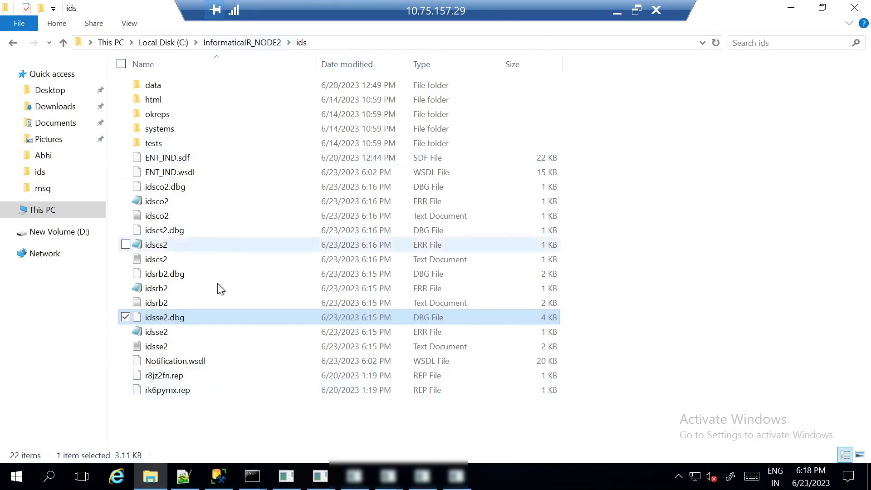
# Reopen the idsrb2.dbg debug log from the node 2 ids folder in Notepad++
pyautogui.click(183, 277)
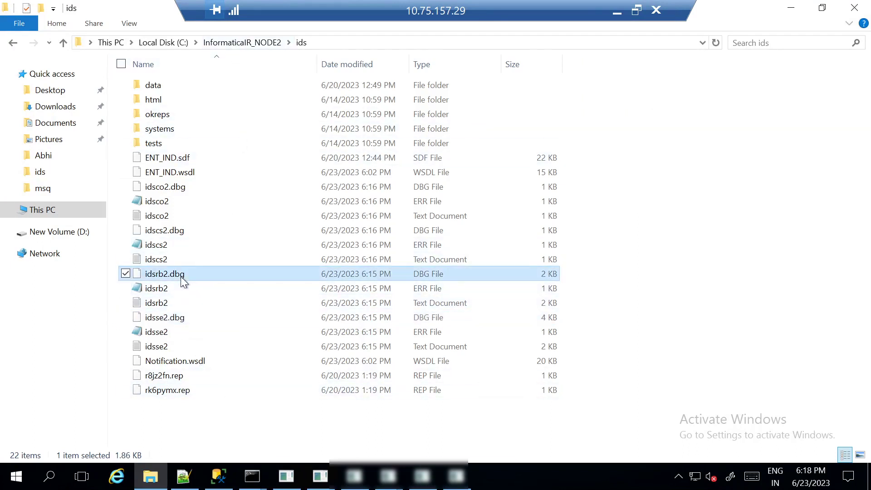
pyautogui.rightClick(181, 276)
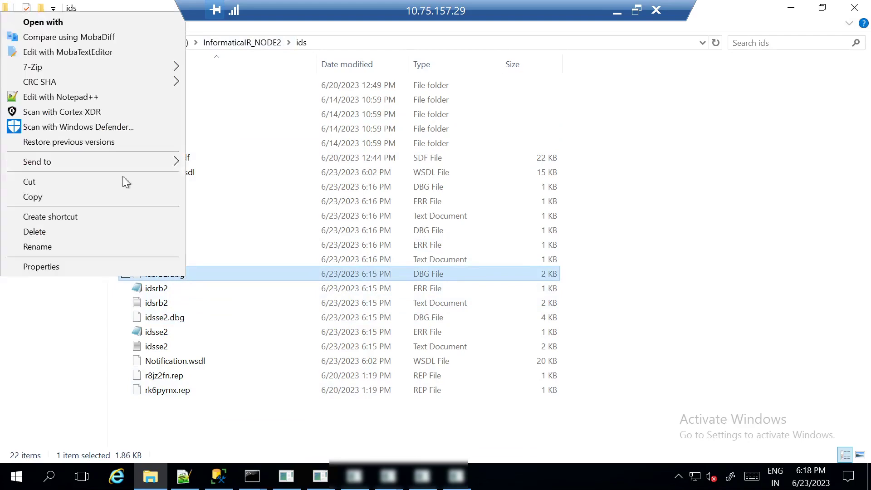
pyautogui.click(78, 98)
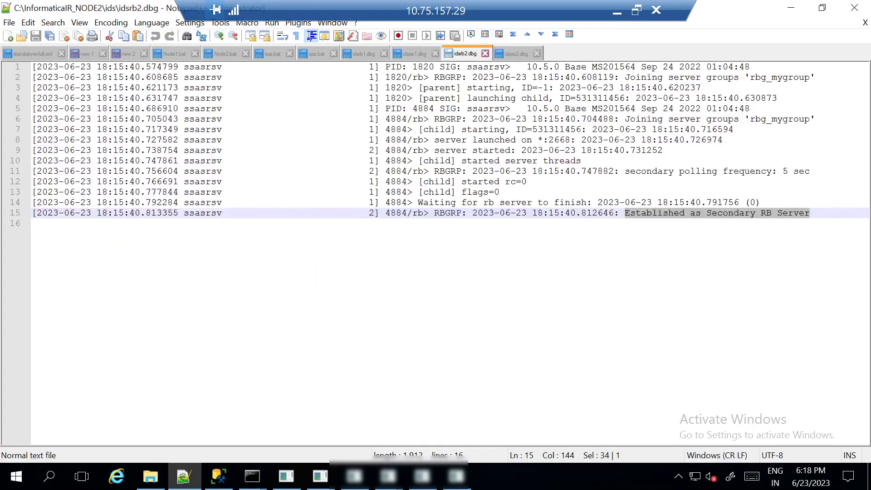
# Open node 2's idsrb2.dbg from the ids folder in Notepad++ again and reload its modified contents
pyautogui.click(797, 13)
pyautogui.rightClick(180, 282)
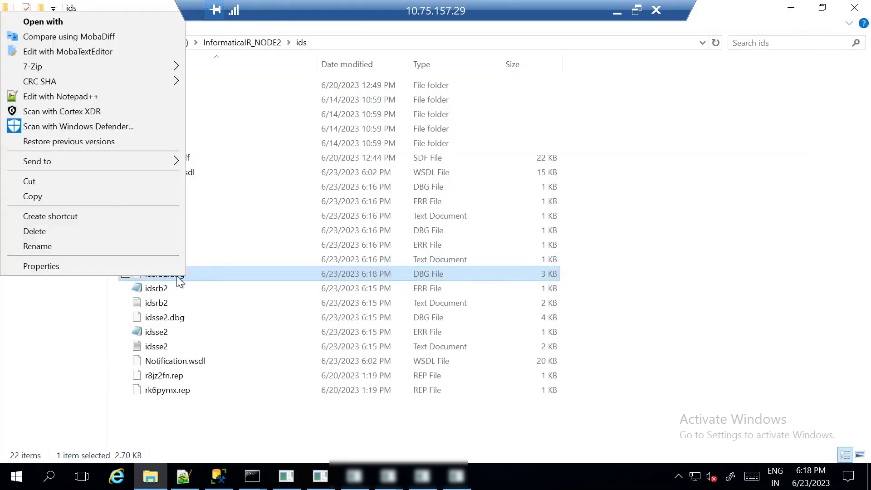
pyautogui.click(88, 104)
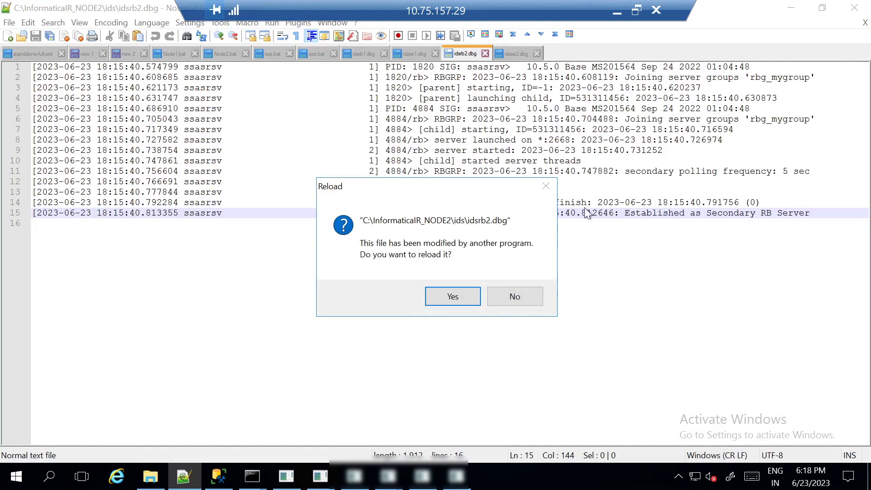
pyautogui.click(470, 296)
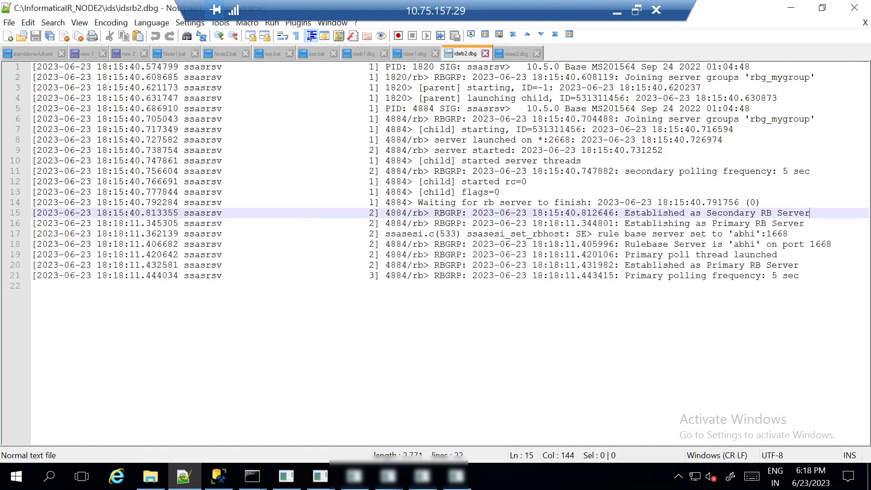
# Examine the new idsrb2.dbg entries, comparing the Secondary and Primary RB Server lines
pyautogui.click(635, 233)
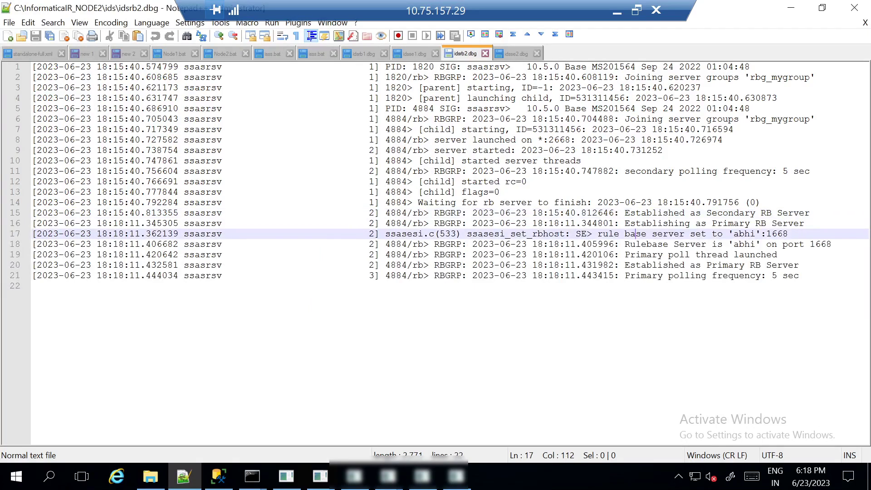
pyautogui.moveTo(625, 265); pyautogui.dragTo(799, 265)
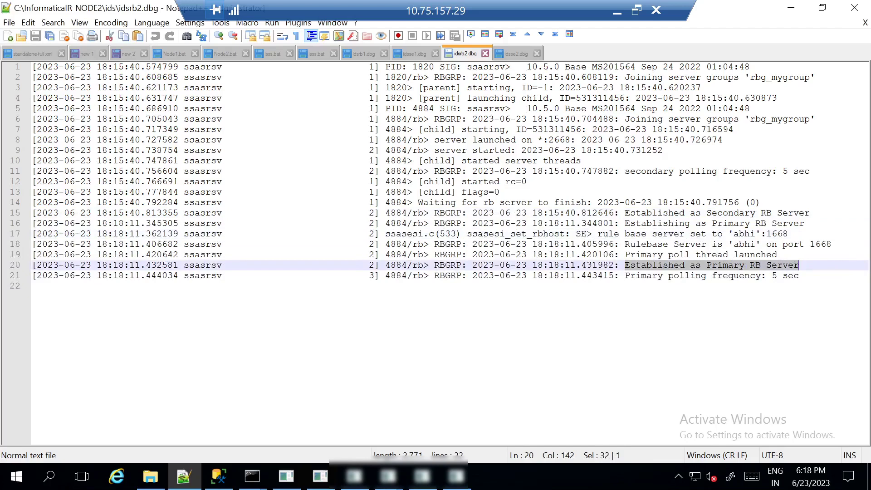
pyautogui.moveTo(646, 213); pyautogui.dragTo(804, 213)
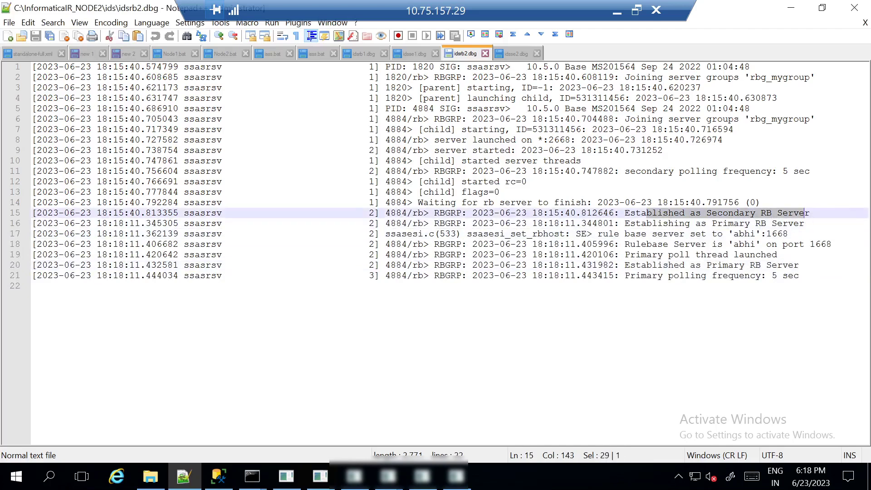
pyautogui.moveTo(641, 265); pyautogui.dragTo(799, 265)
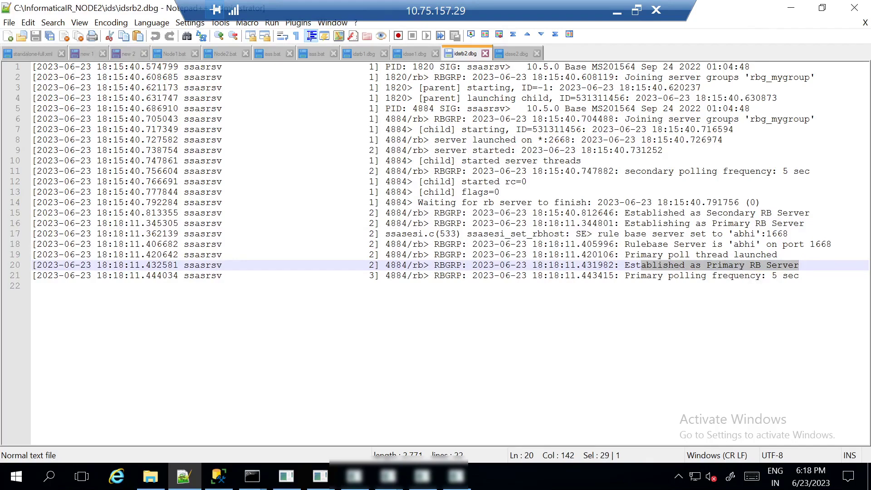
# Return to the ids folder and close the "IIR se Server on localhost:1666" console window to stop node 1's Search Server
pyautogui.click(791, 8)
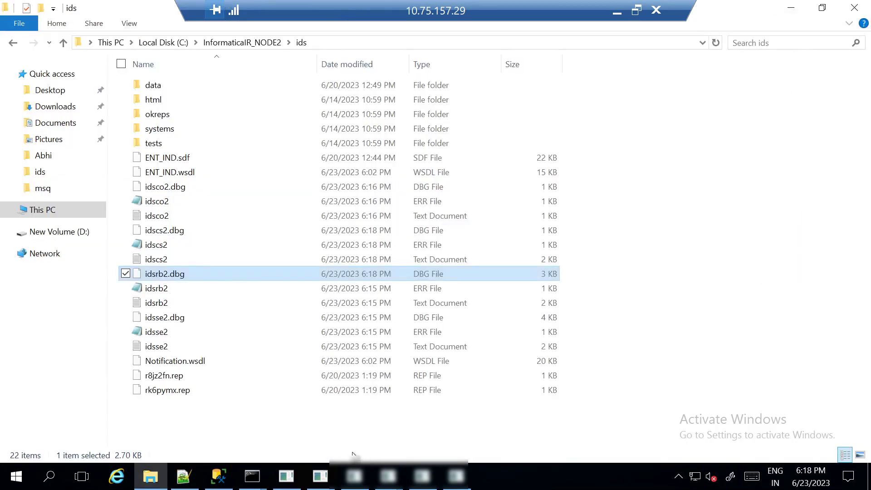
pyautogui.click(287, 476)
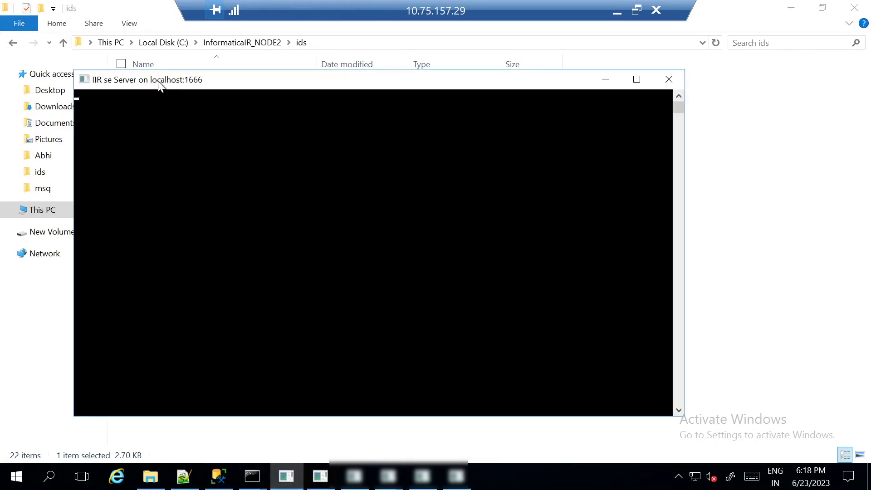
pyautogui.click(666, 84)
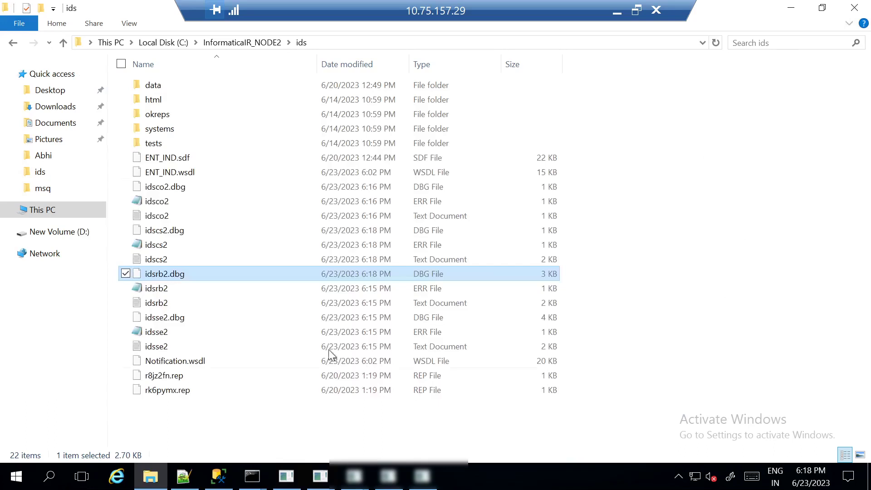
# Open node 2's idsse2.dbg log in Notepad++ and highlight the line stating its sync server role
pyautogui.click(188, 317)
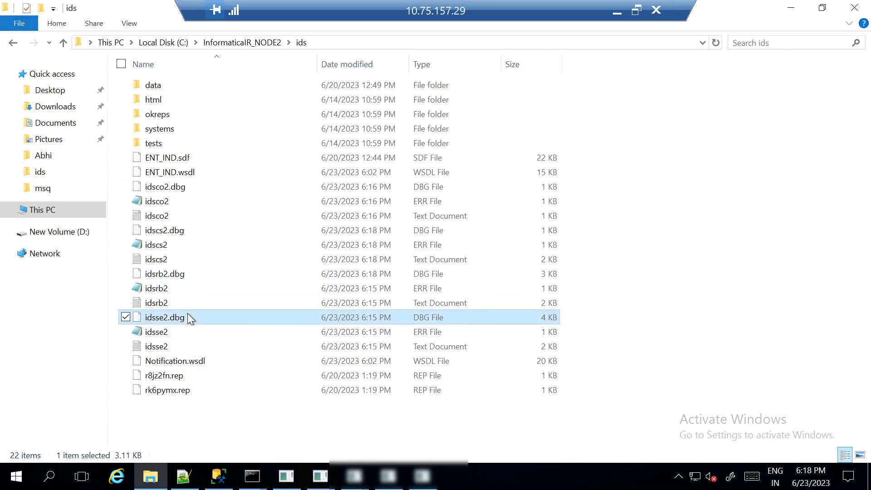
pyautogui.rightClick(188, 314)
pyautogui.click(72, 133)
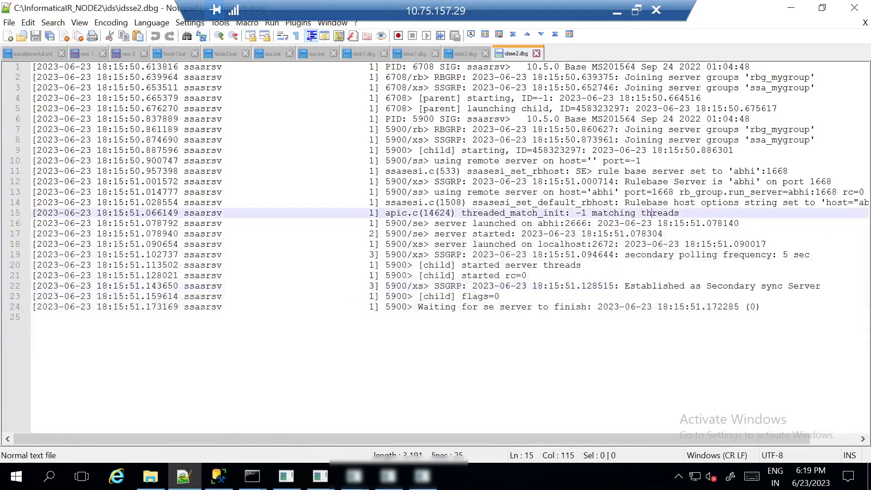
pyautogui.moveTo(625, 286); pyautogui.dragTo(821, 286)
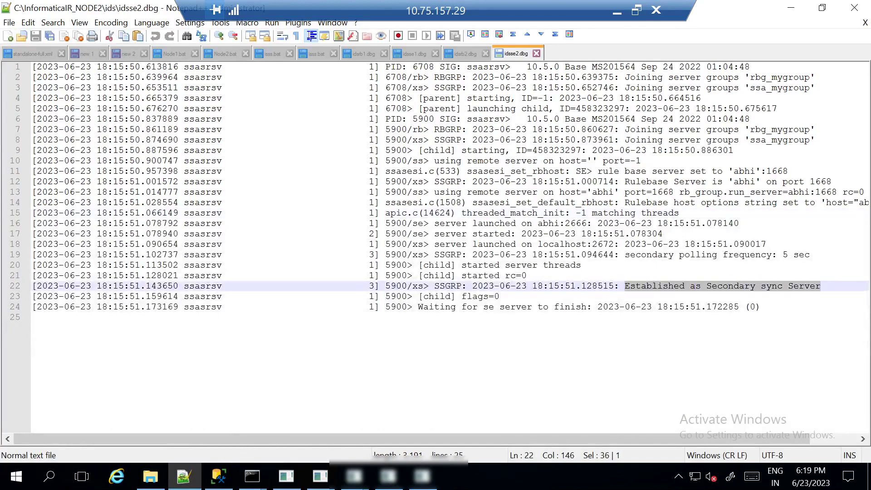
# Reopen idsse2.dbg from the node 2 ids folder in Notepad++ and reload its modified contents
pyautogui.click(798, 12)
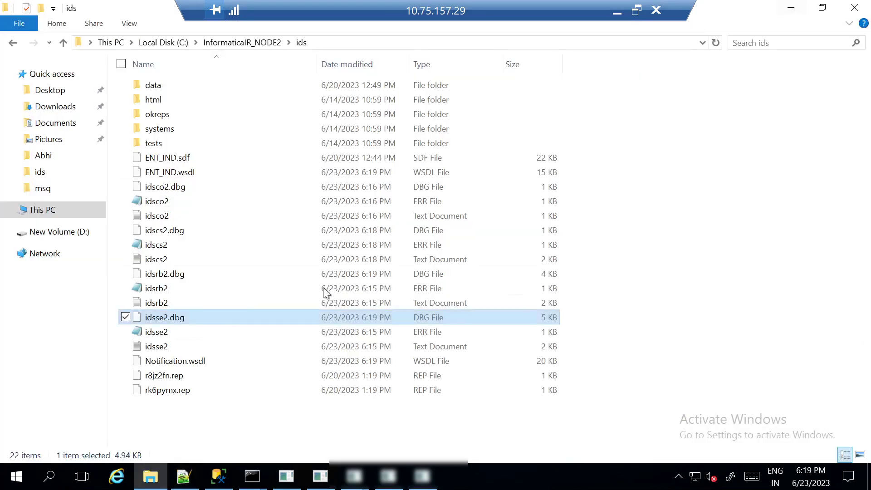
pyautogui.rightClick(202, 321)
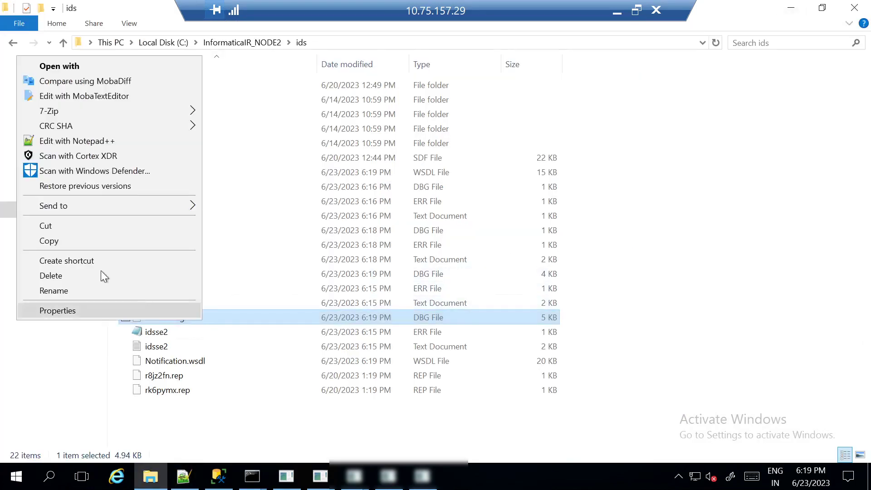
pyautogui.click(75, 140)
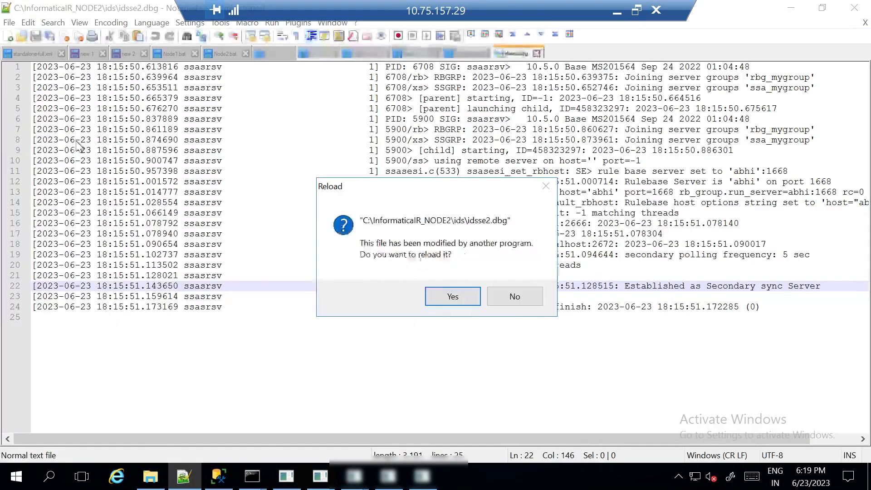
pyautogui.click(440, 299)
# Examine the new idsse2.dbg entries about establishing the Primary sync Server
pyautogui.scroll(-1, 440, 300)
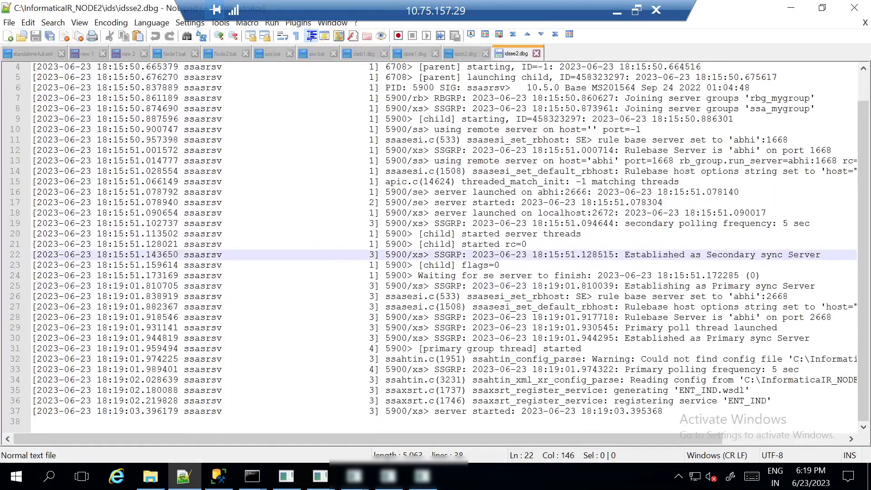
pyautogui.moveTo(628, 286); pyautogui.dragTo(805, 285)
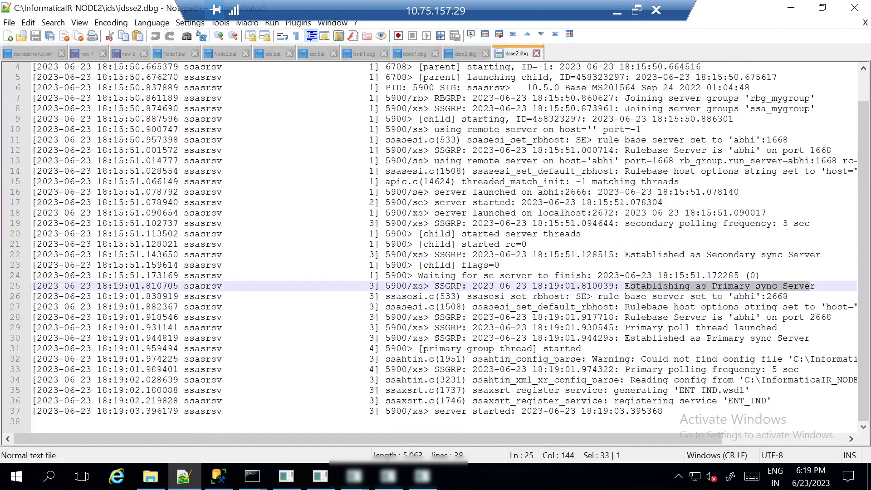
pyautogui.moveTo(625, 338); pyautogui.dragTo(810, 338)
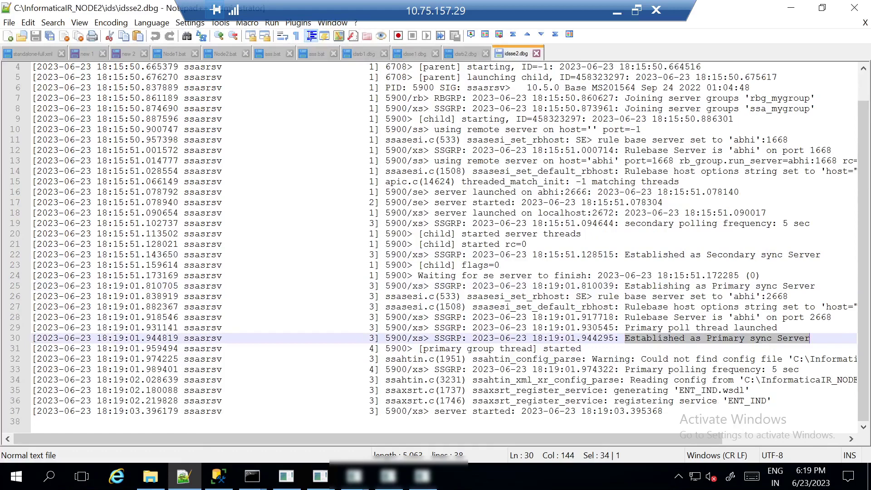
# Switch to SQL Server Management Studio, select the top 1000 rows of dbo.IDS_RB_GROUPS again and check the IDS_RB_SERVER value for rbg_mygroup
pyautogui.click(797, 11)
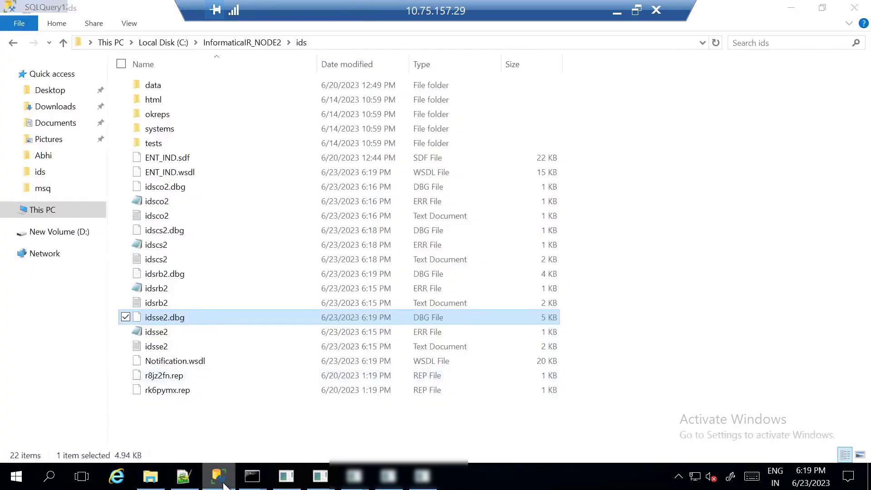
pyautogui.click(222, 477)
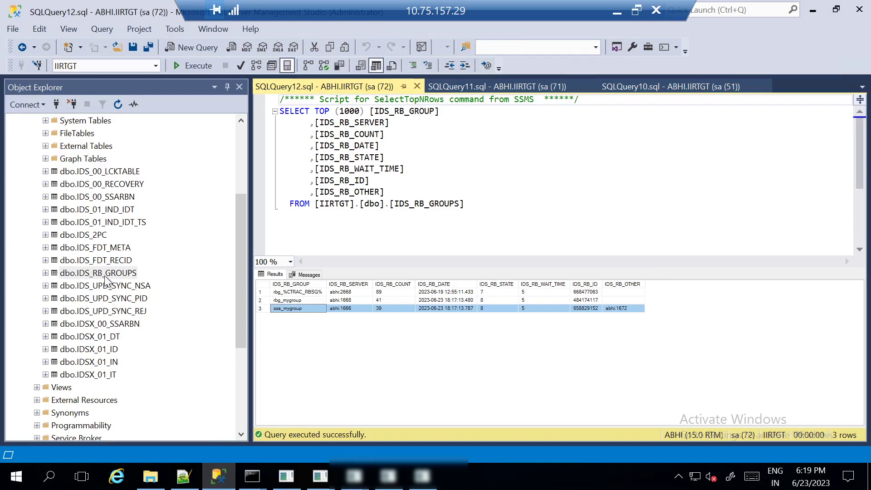
pyautogui.rightClick(105, 276)
pyautogui.click(142, 214)
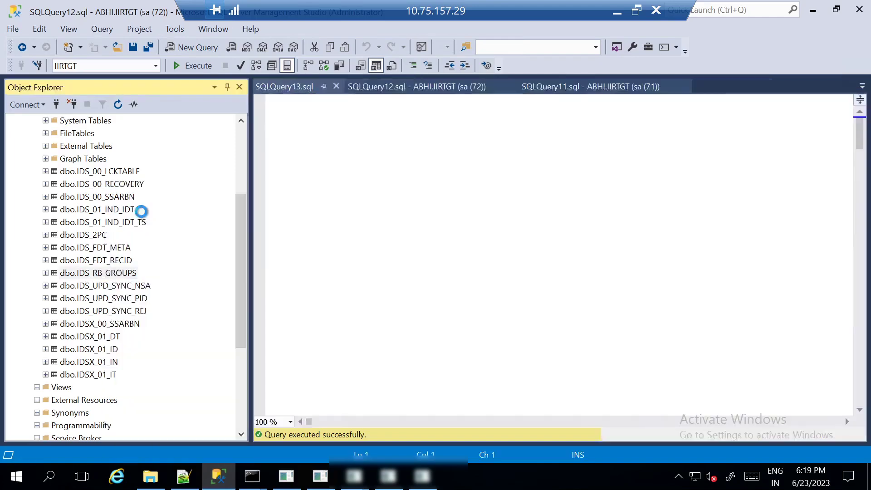
pyautogui.click(350, 301)
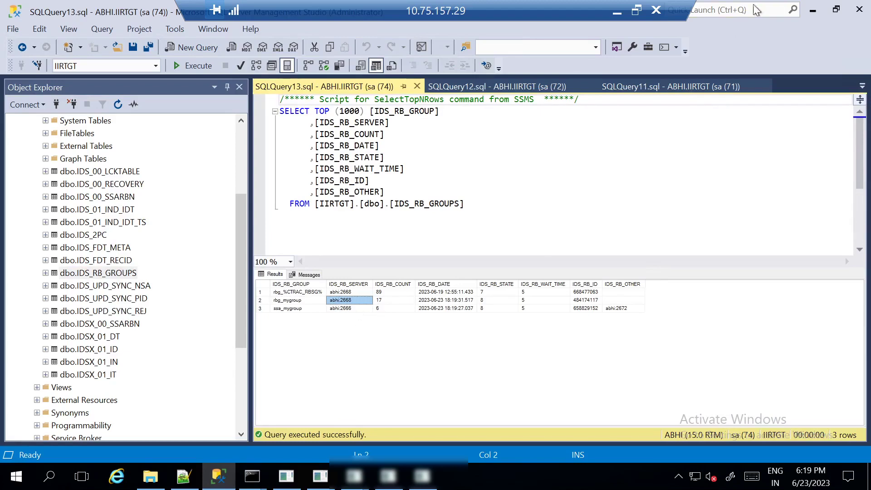
pyautogui.click(812, 16)
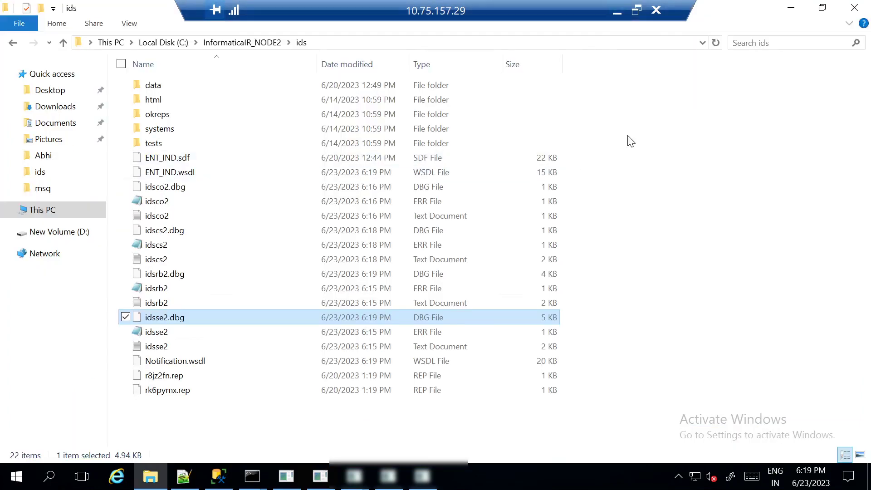
pyautogui.hotkey('alt', 'Tab')
pyautogui.hotkey('alt', 'Tab')
pyautogui.hotkey('alt', 'Tab')
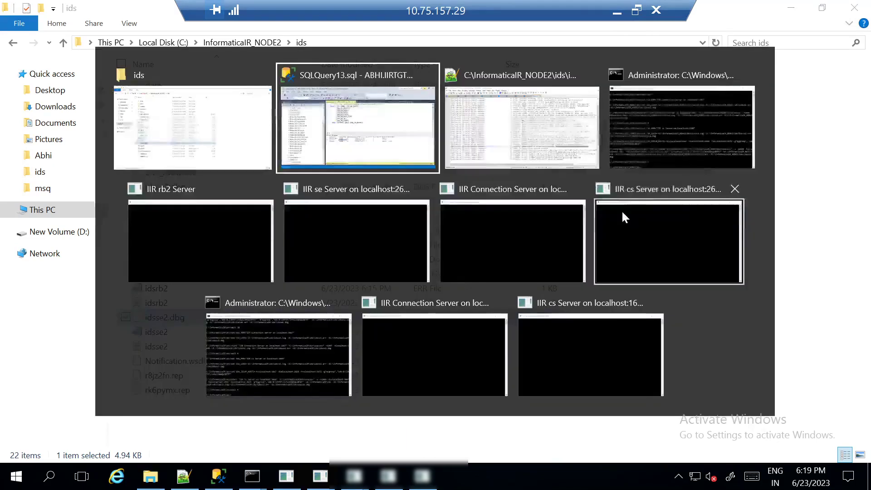
pyautogui.hotkey('alt', 'Tab')
pyautogui.hotkey('alt', 'Tab')
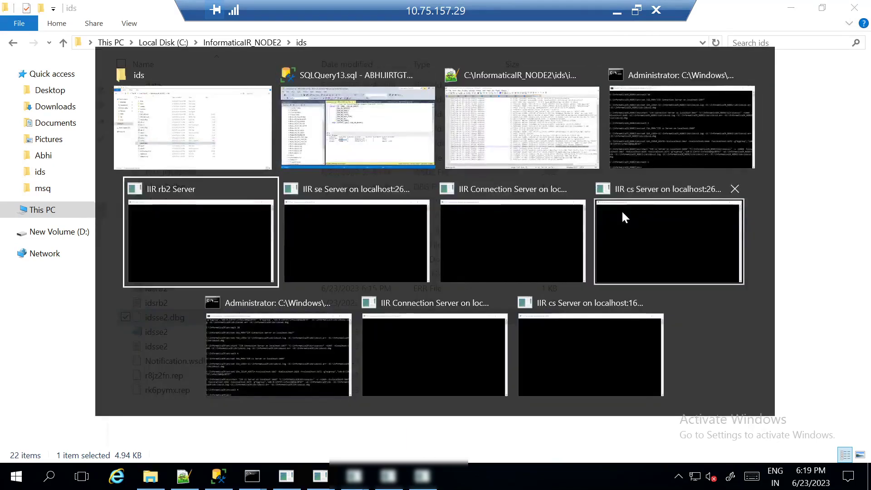
pyautogui.hotkey('alt', 'Tab')
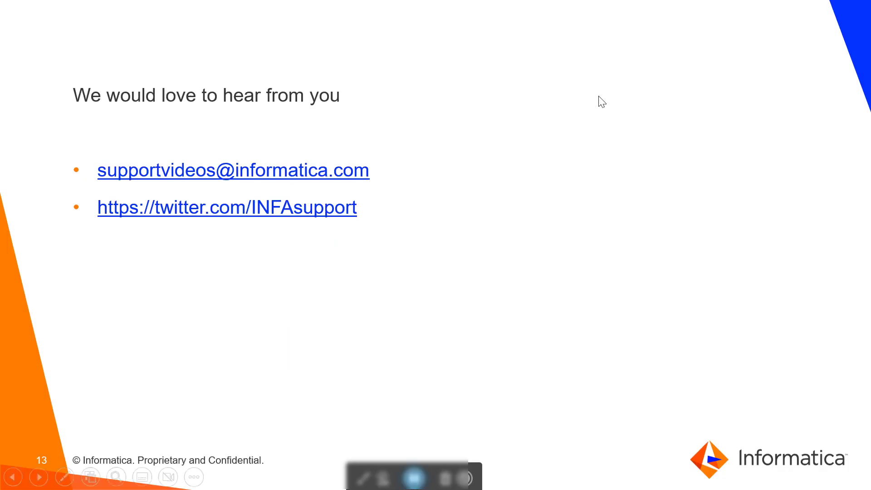